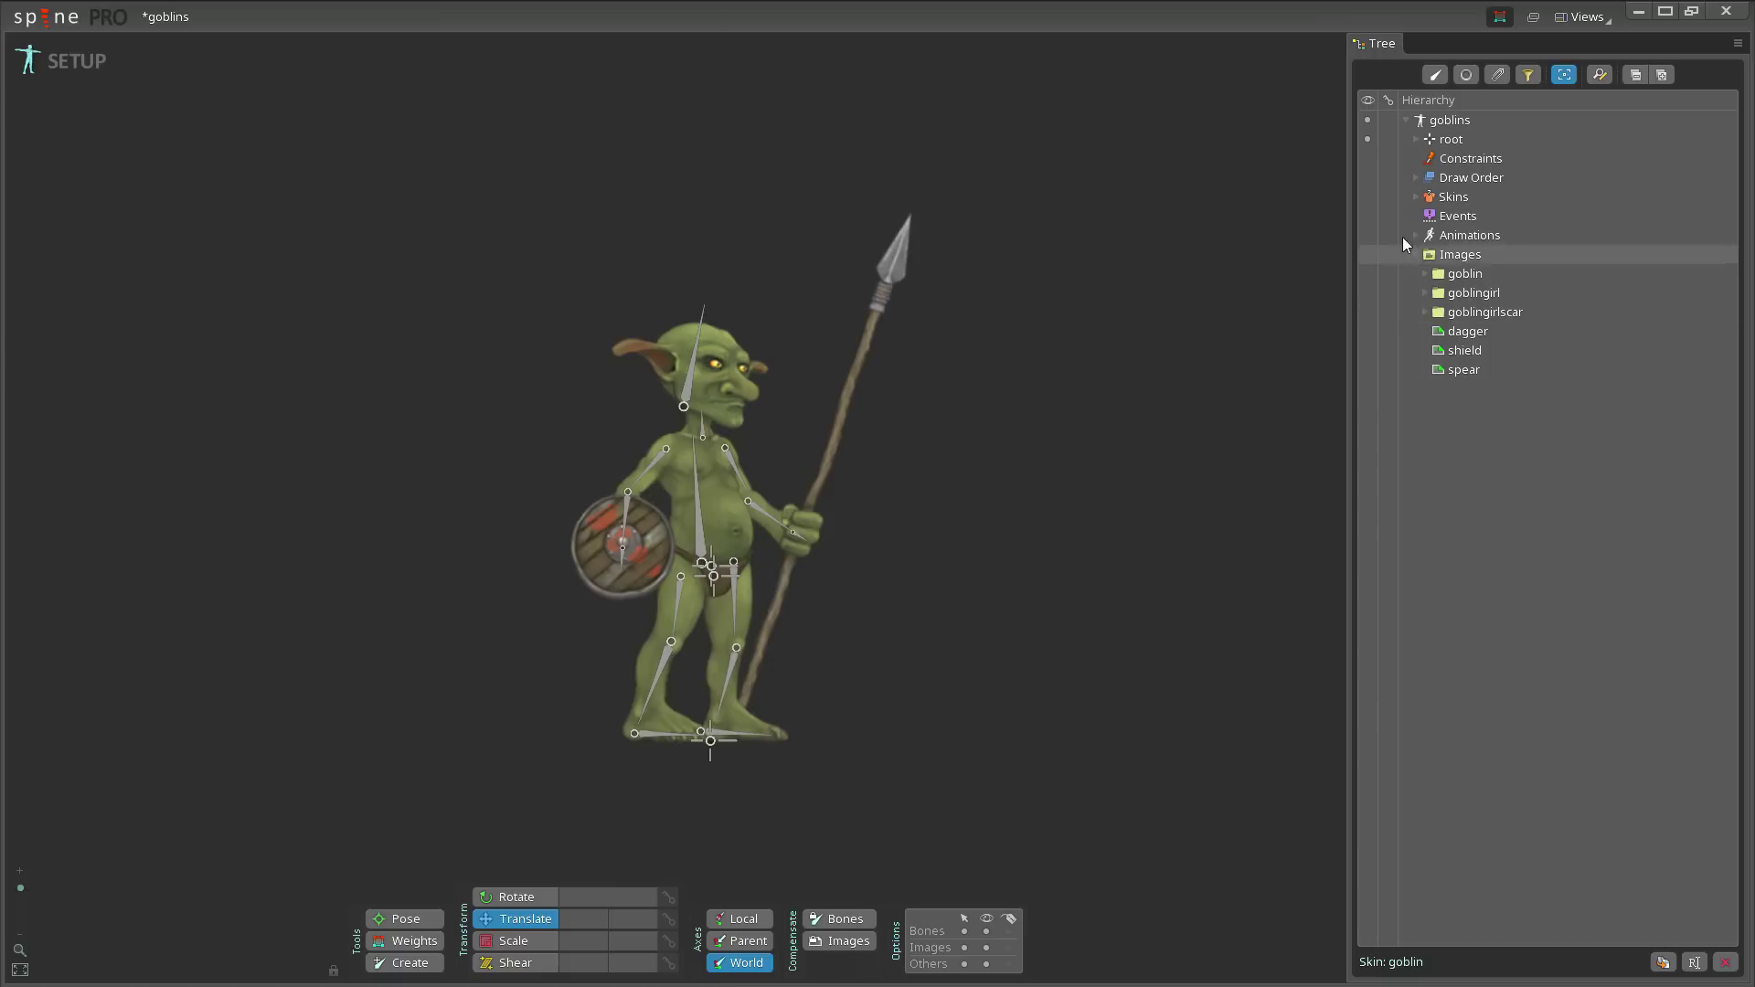
Step: Browse the 19 part images in the goblingirlscar folder, then go back to the goblins images folder
click(1416, 197)
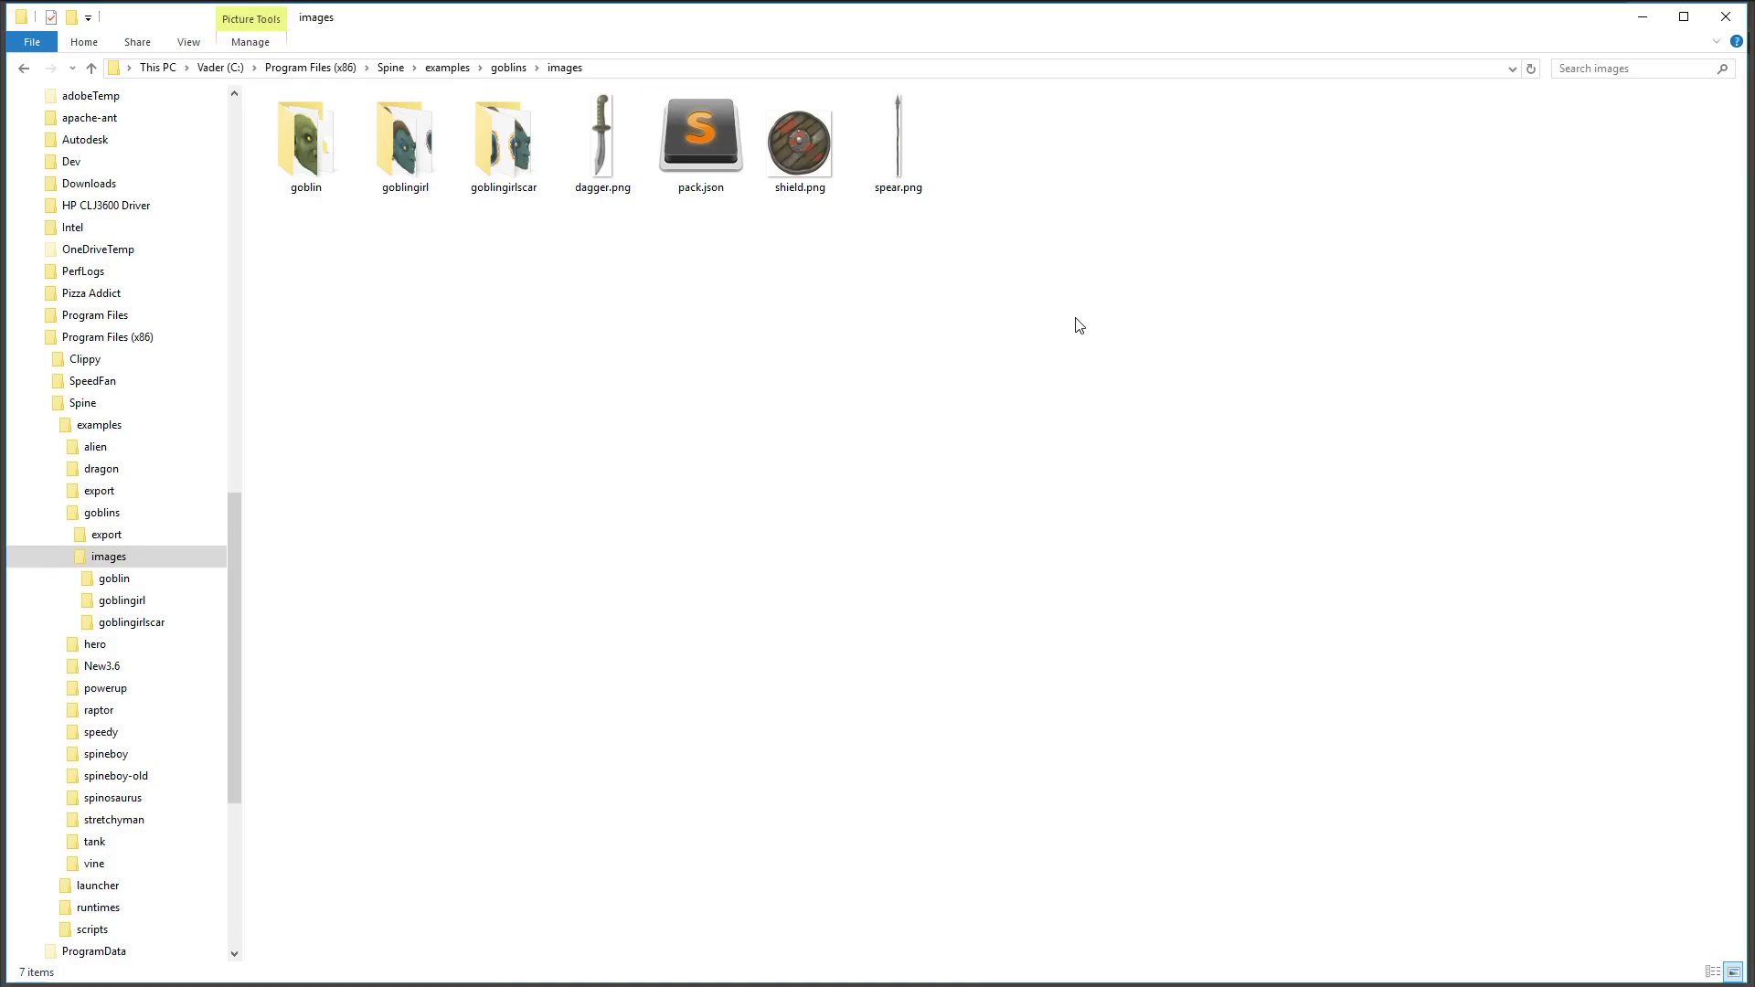
click(302, 130)
click(424, 136)
click(569, 250)
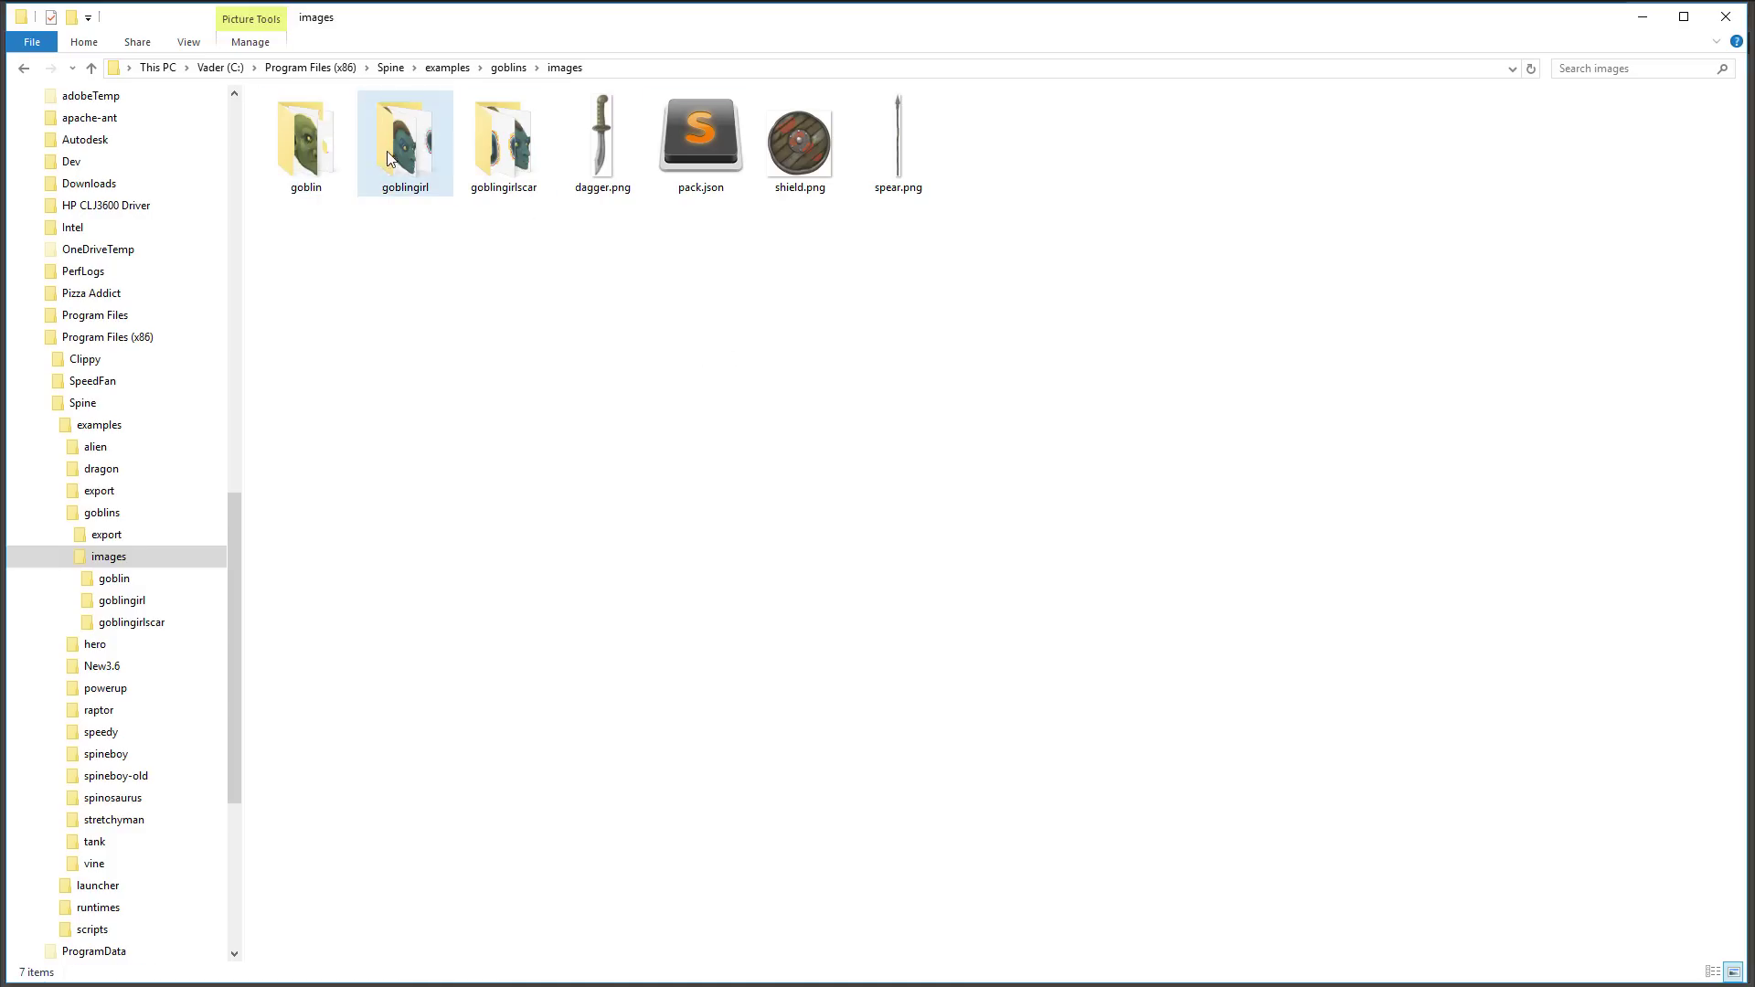
double_click(514, 156)
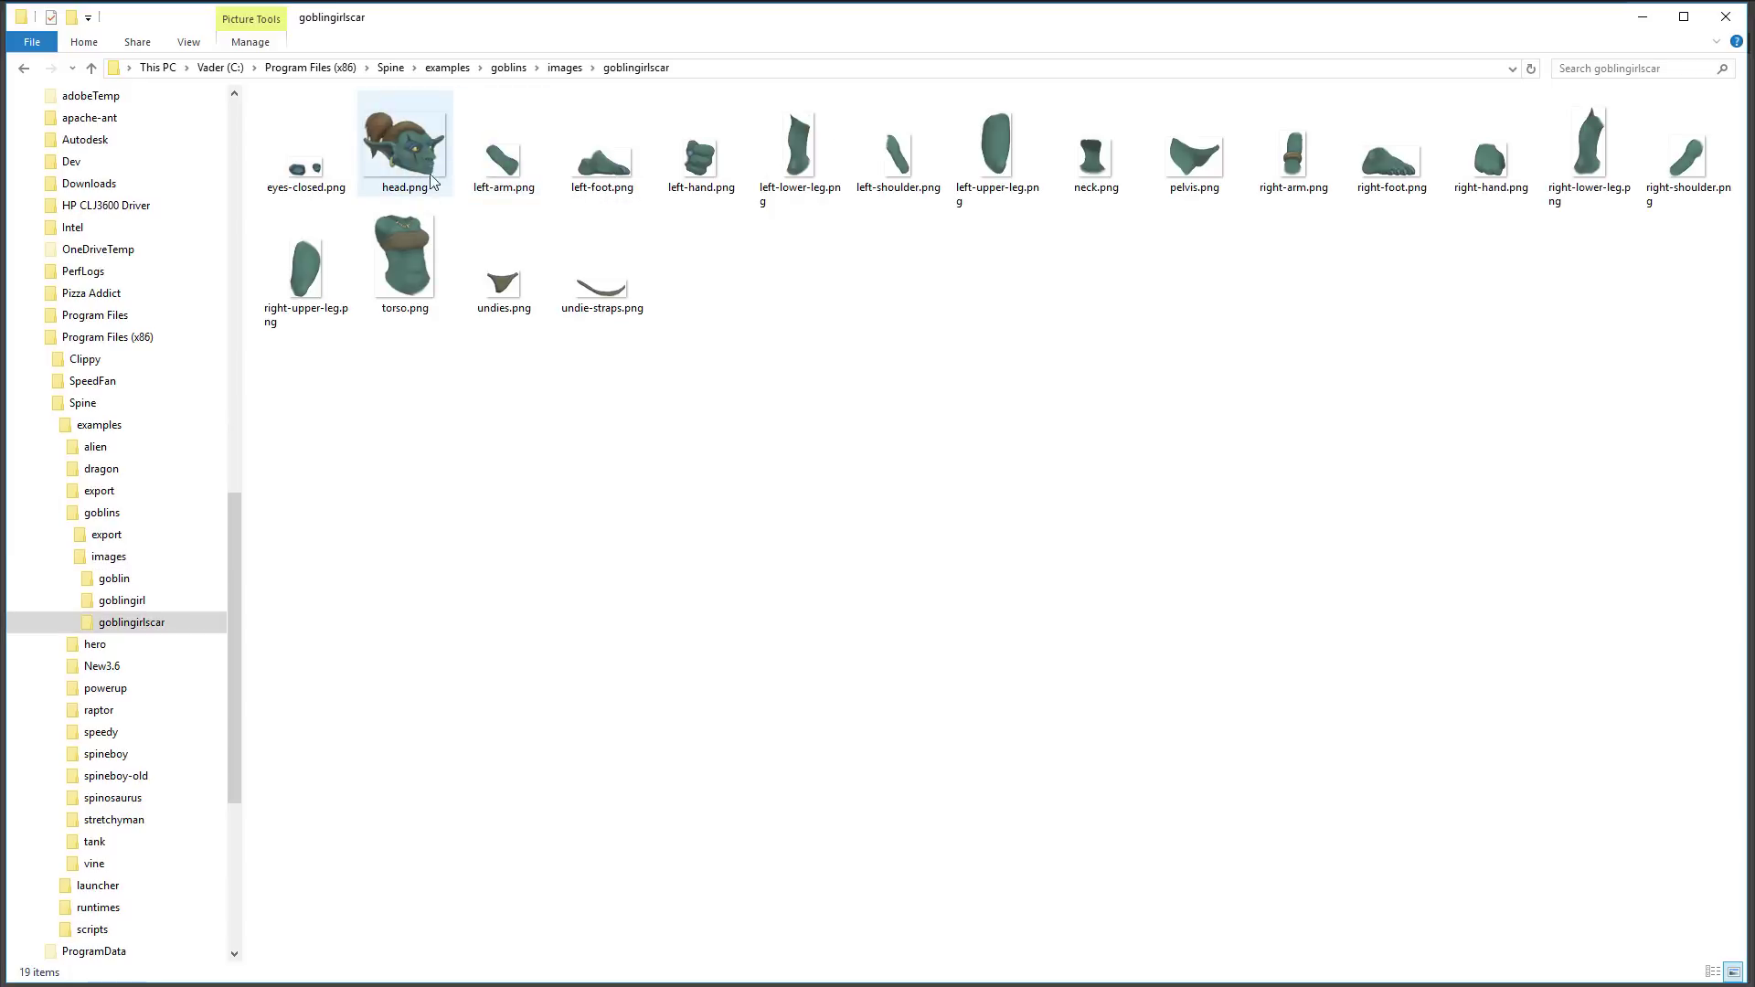
key(BackSpace)
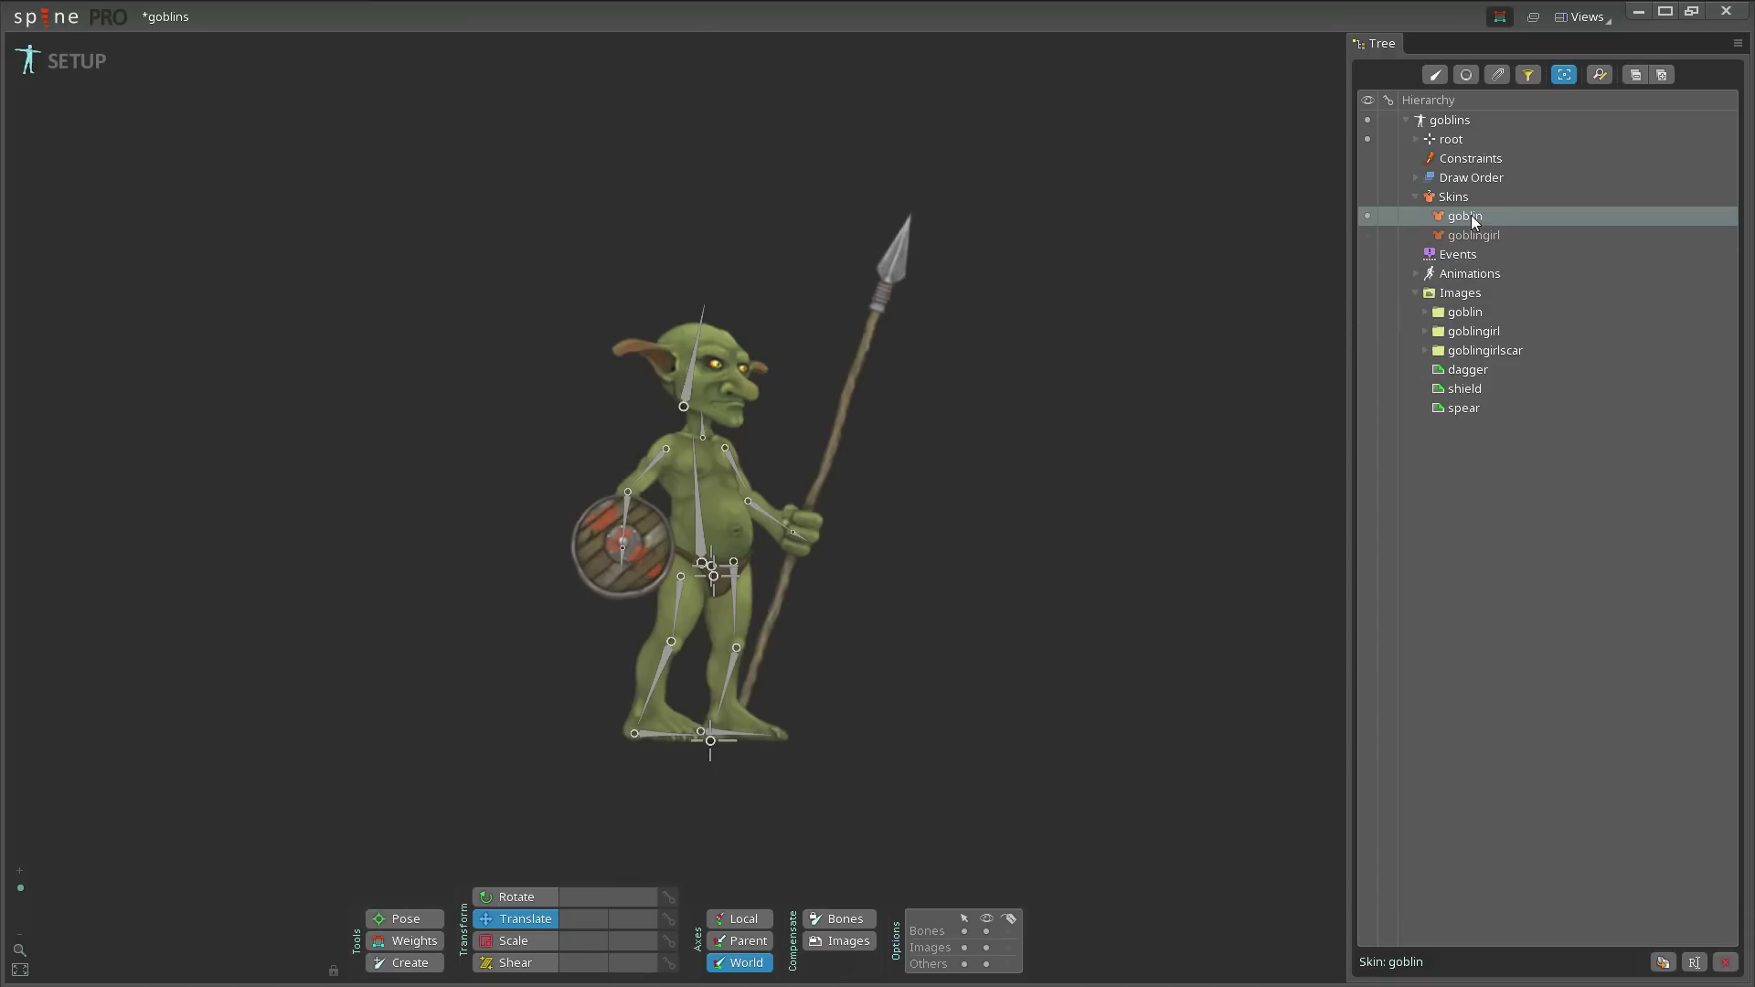
Step: Show the goblingirl skin, duplicate it, and rename the copy from goblingirl2 to goblingirlscar
click(1479, 239)
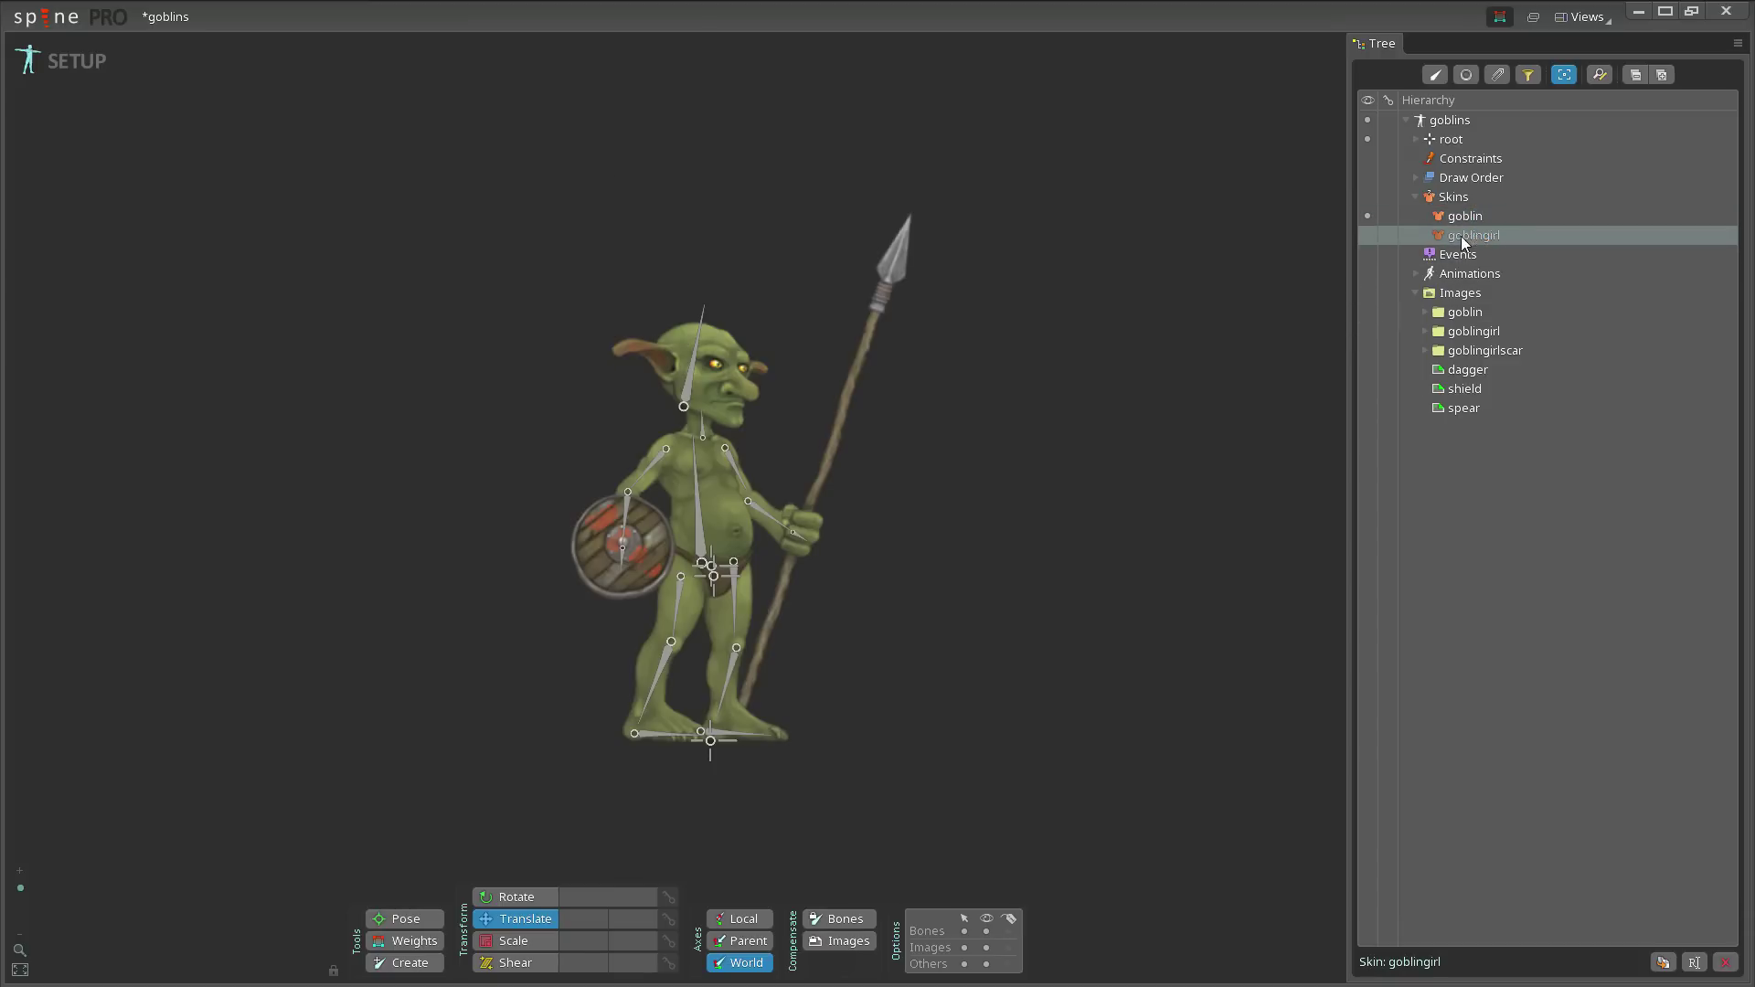
click(1368, 235)
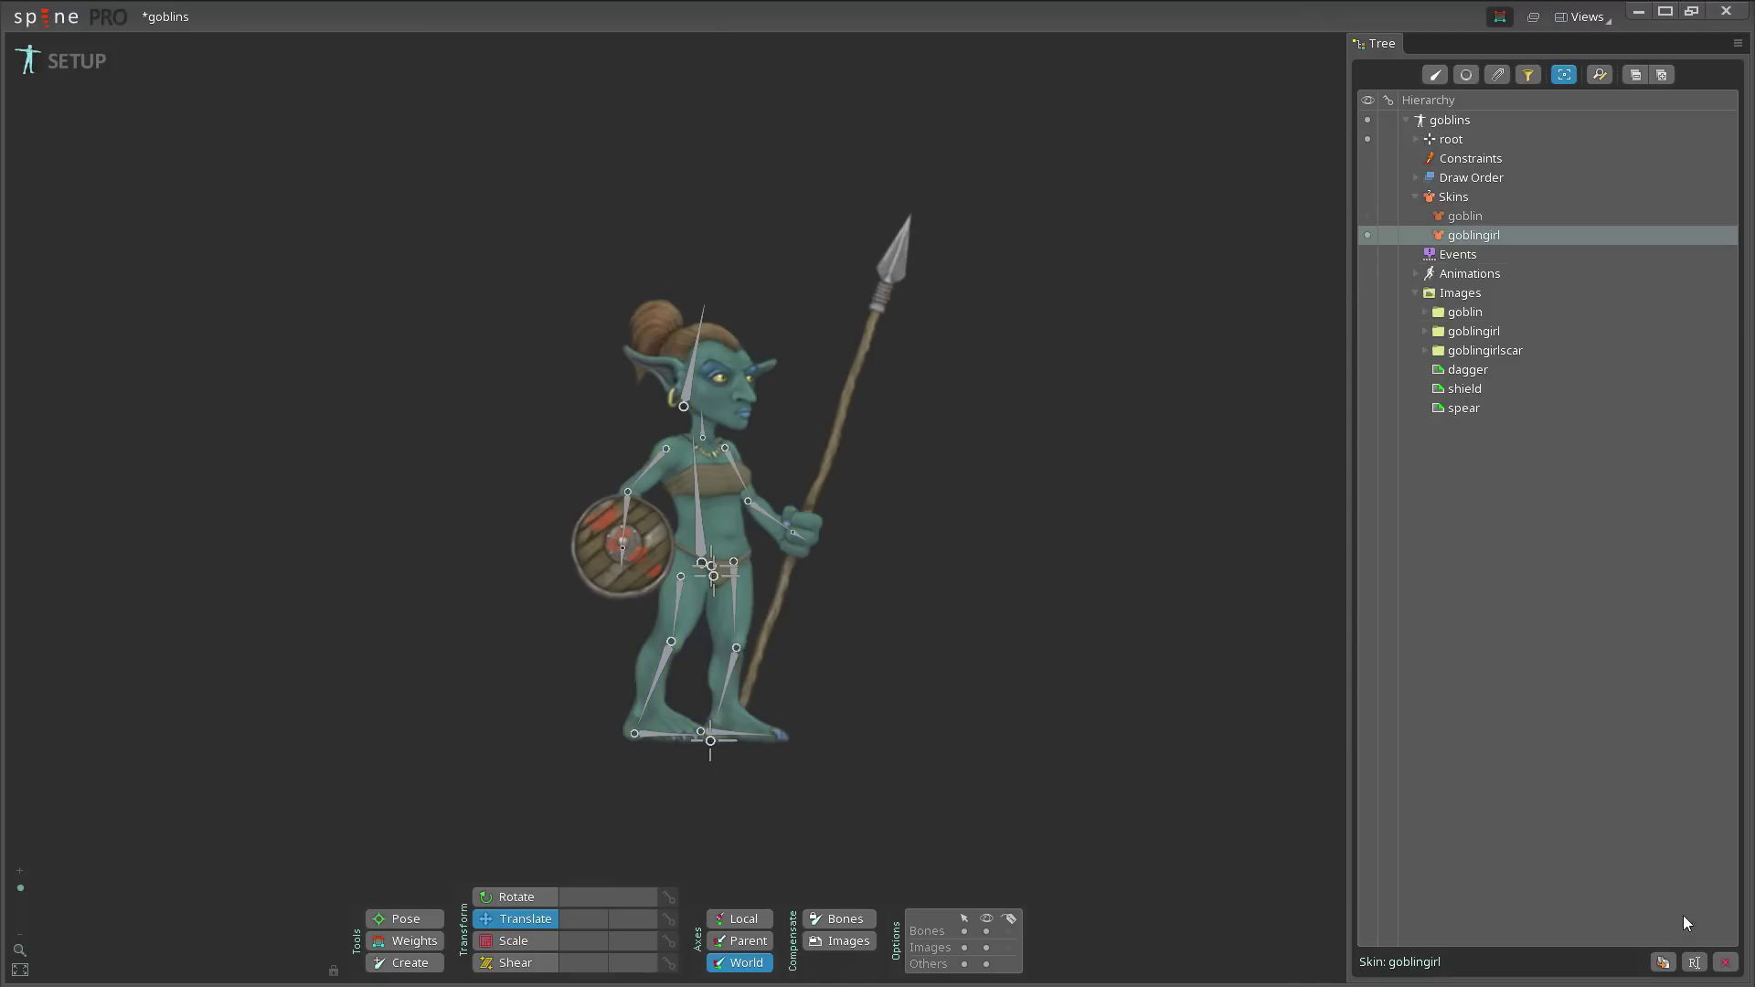
click(1663, 964)
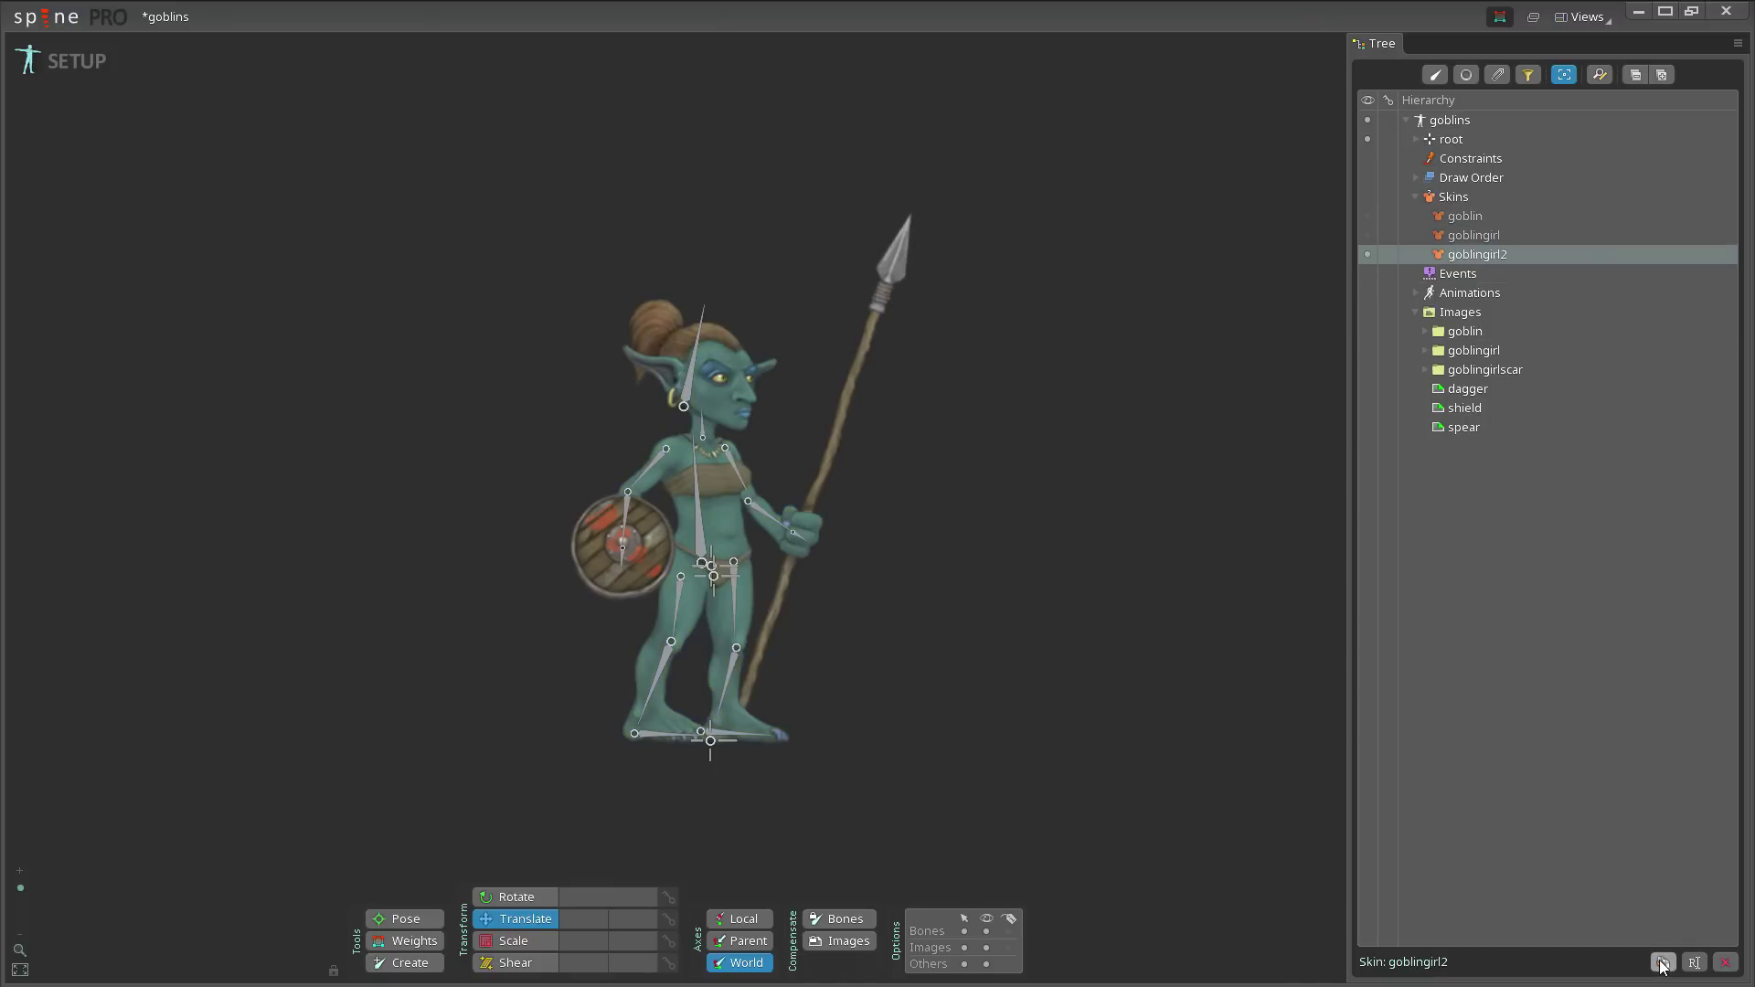
double_click(1489, 261)
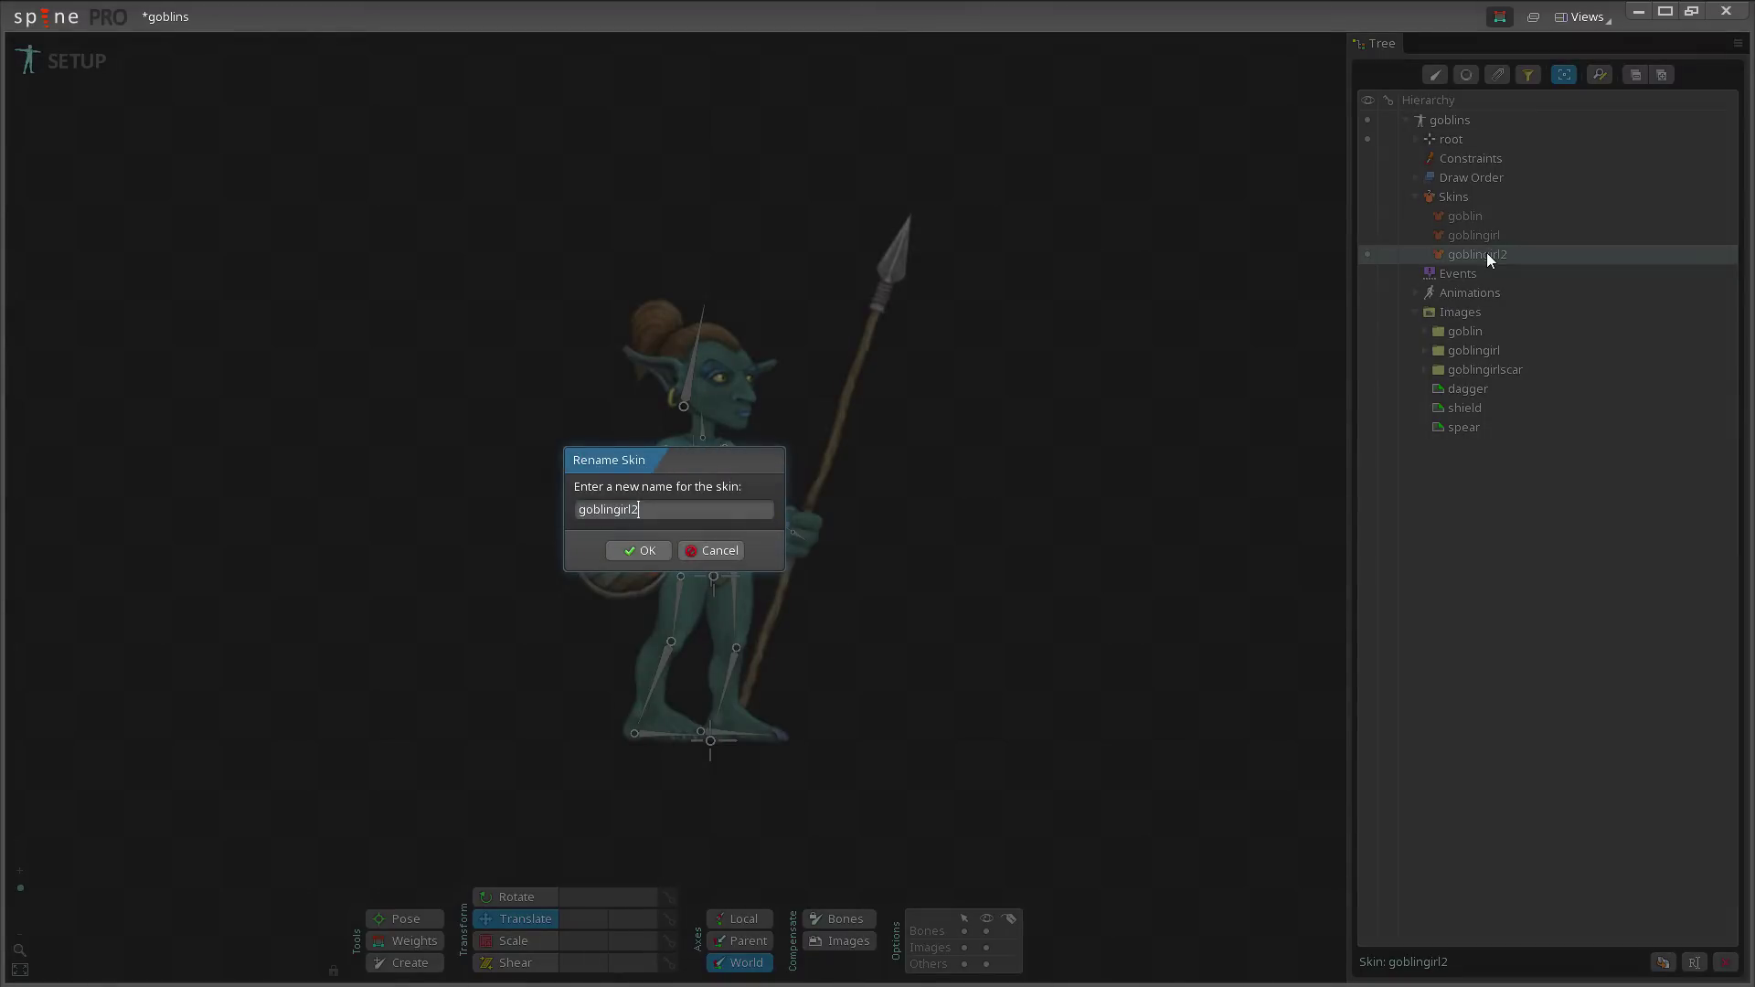
text(scar)
key(Return)
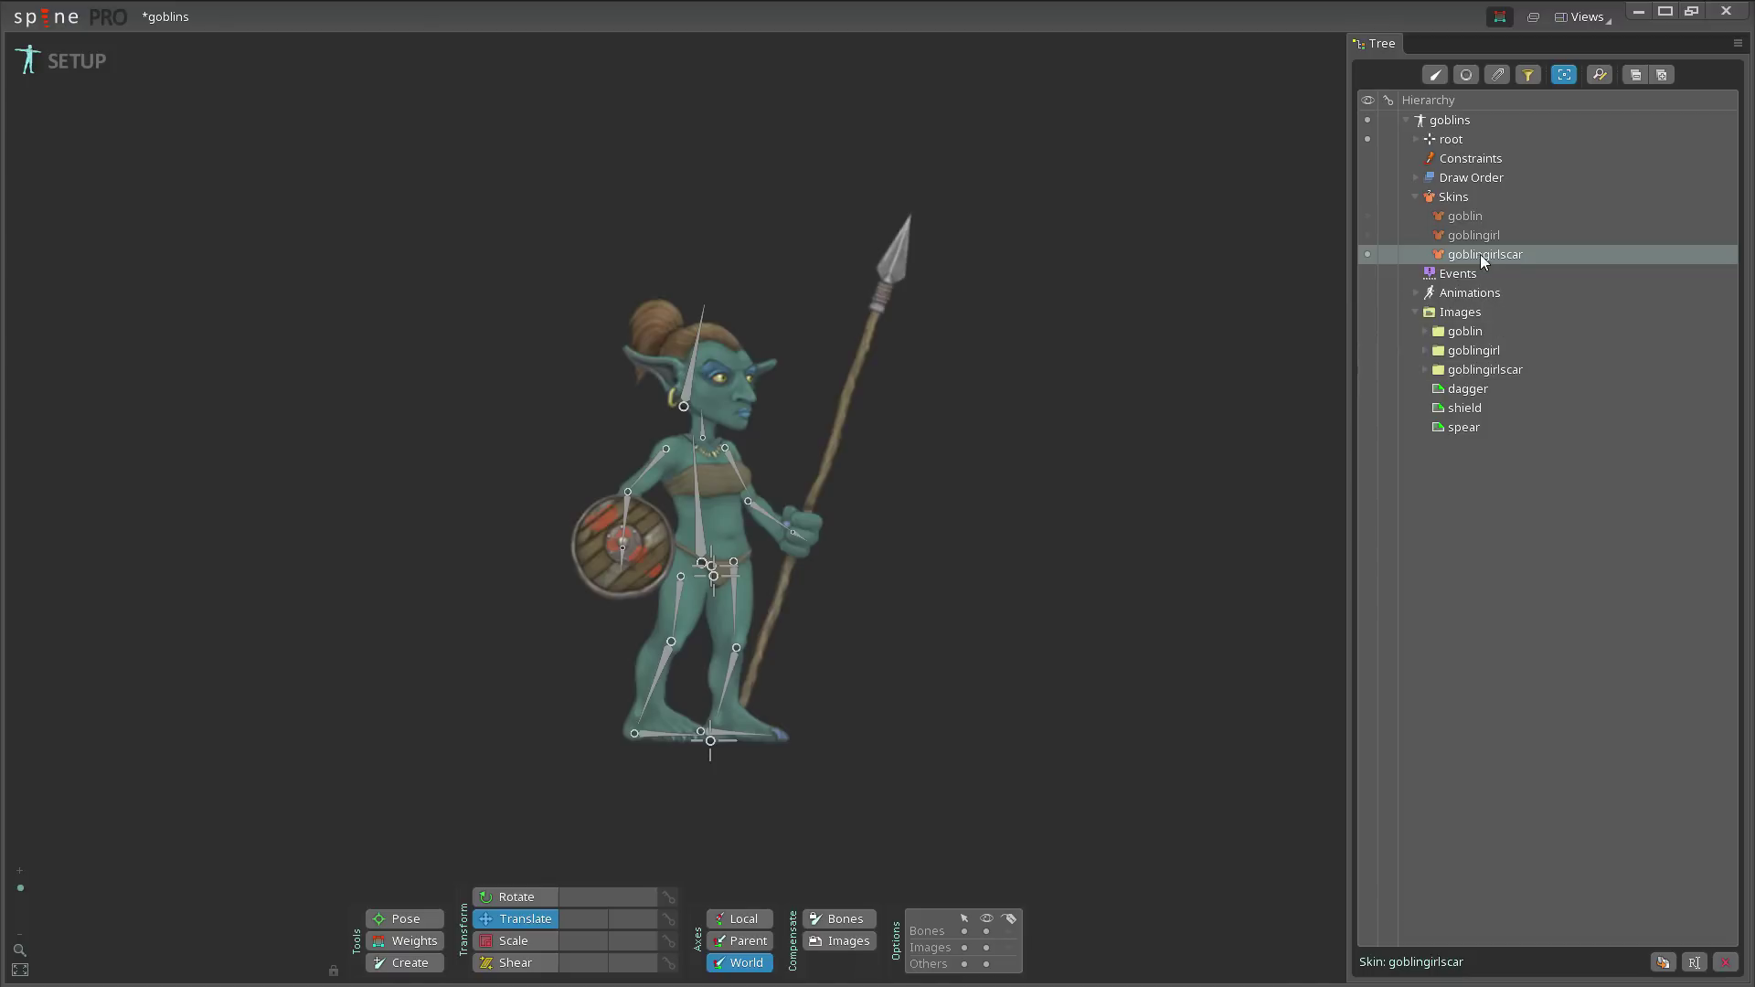
click(57, 62)
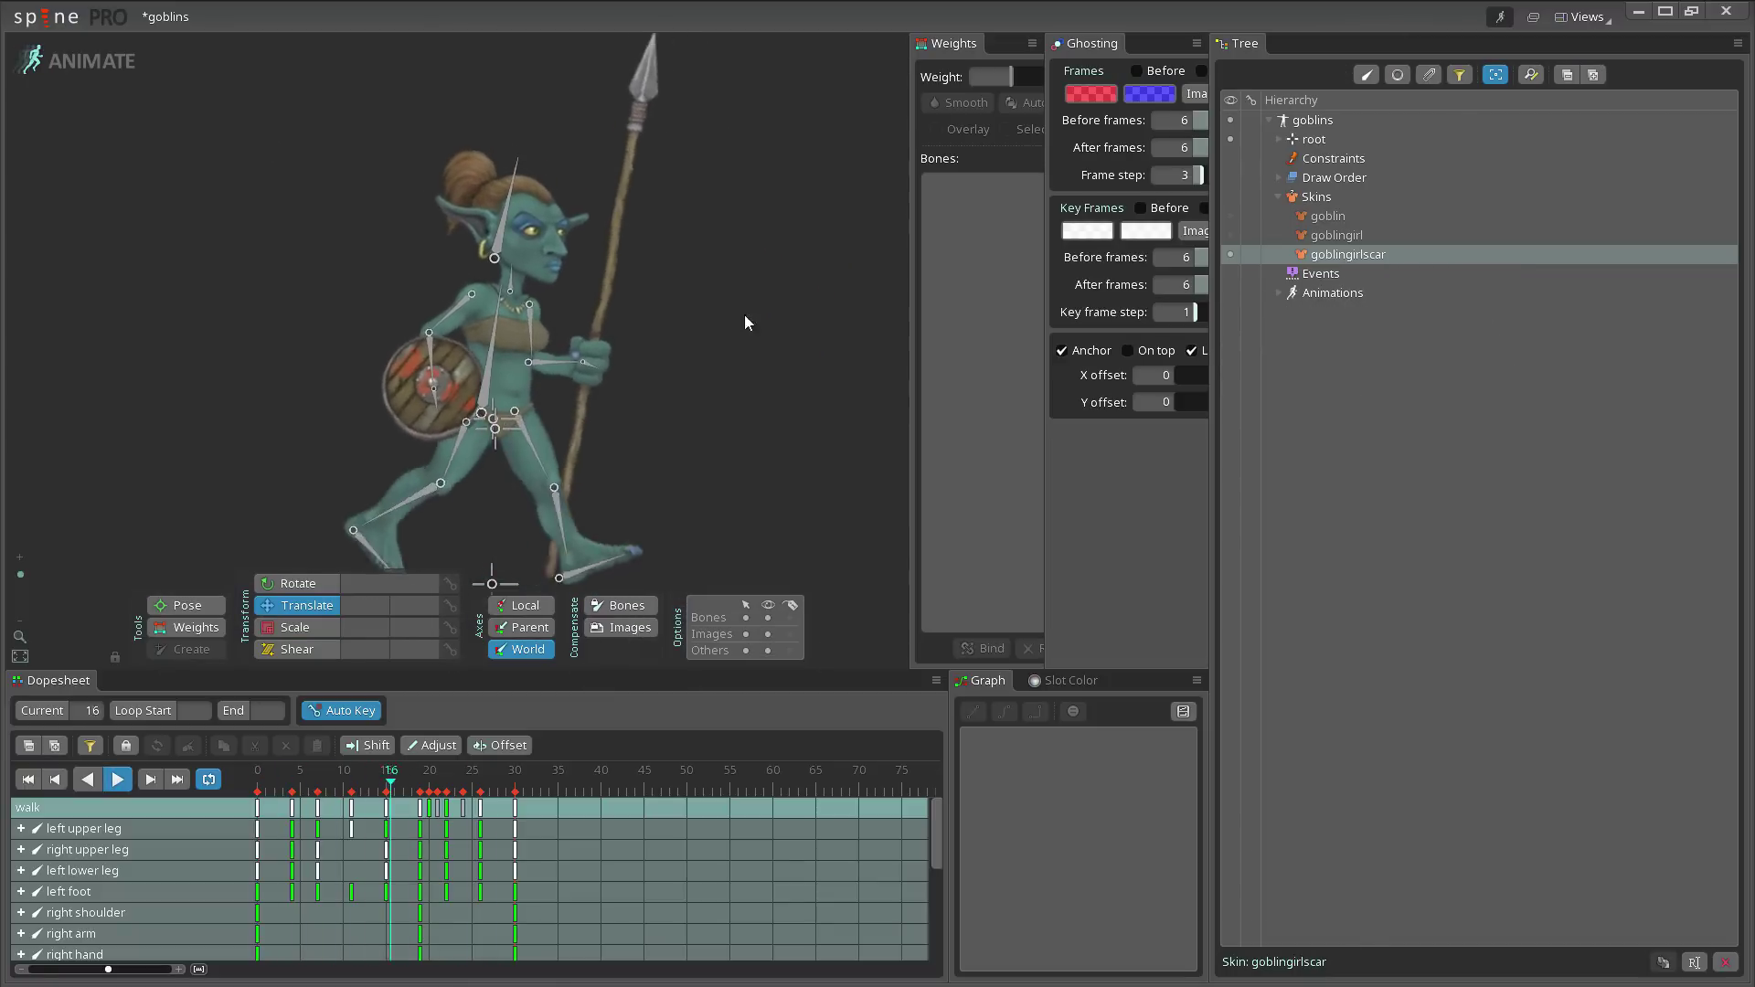
click(1231, 235)
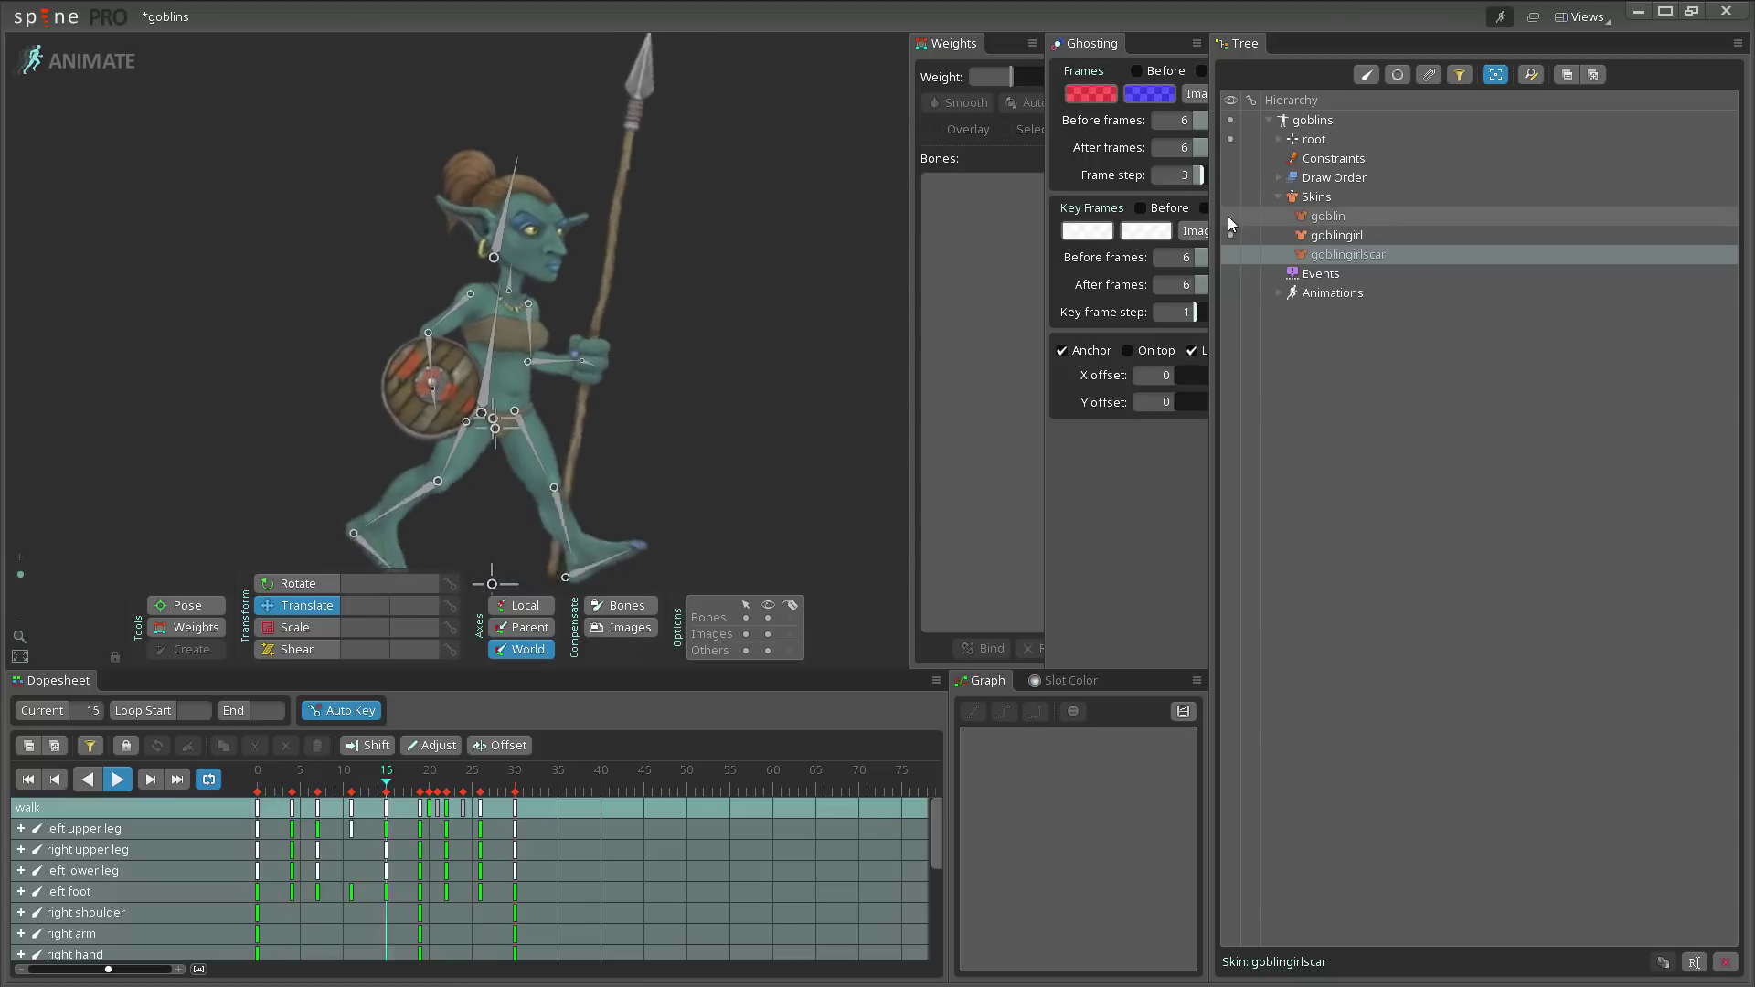
click(1230, 217)
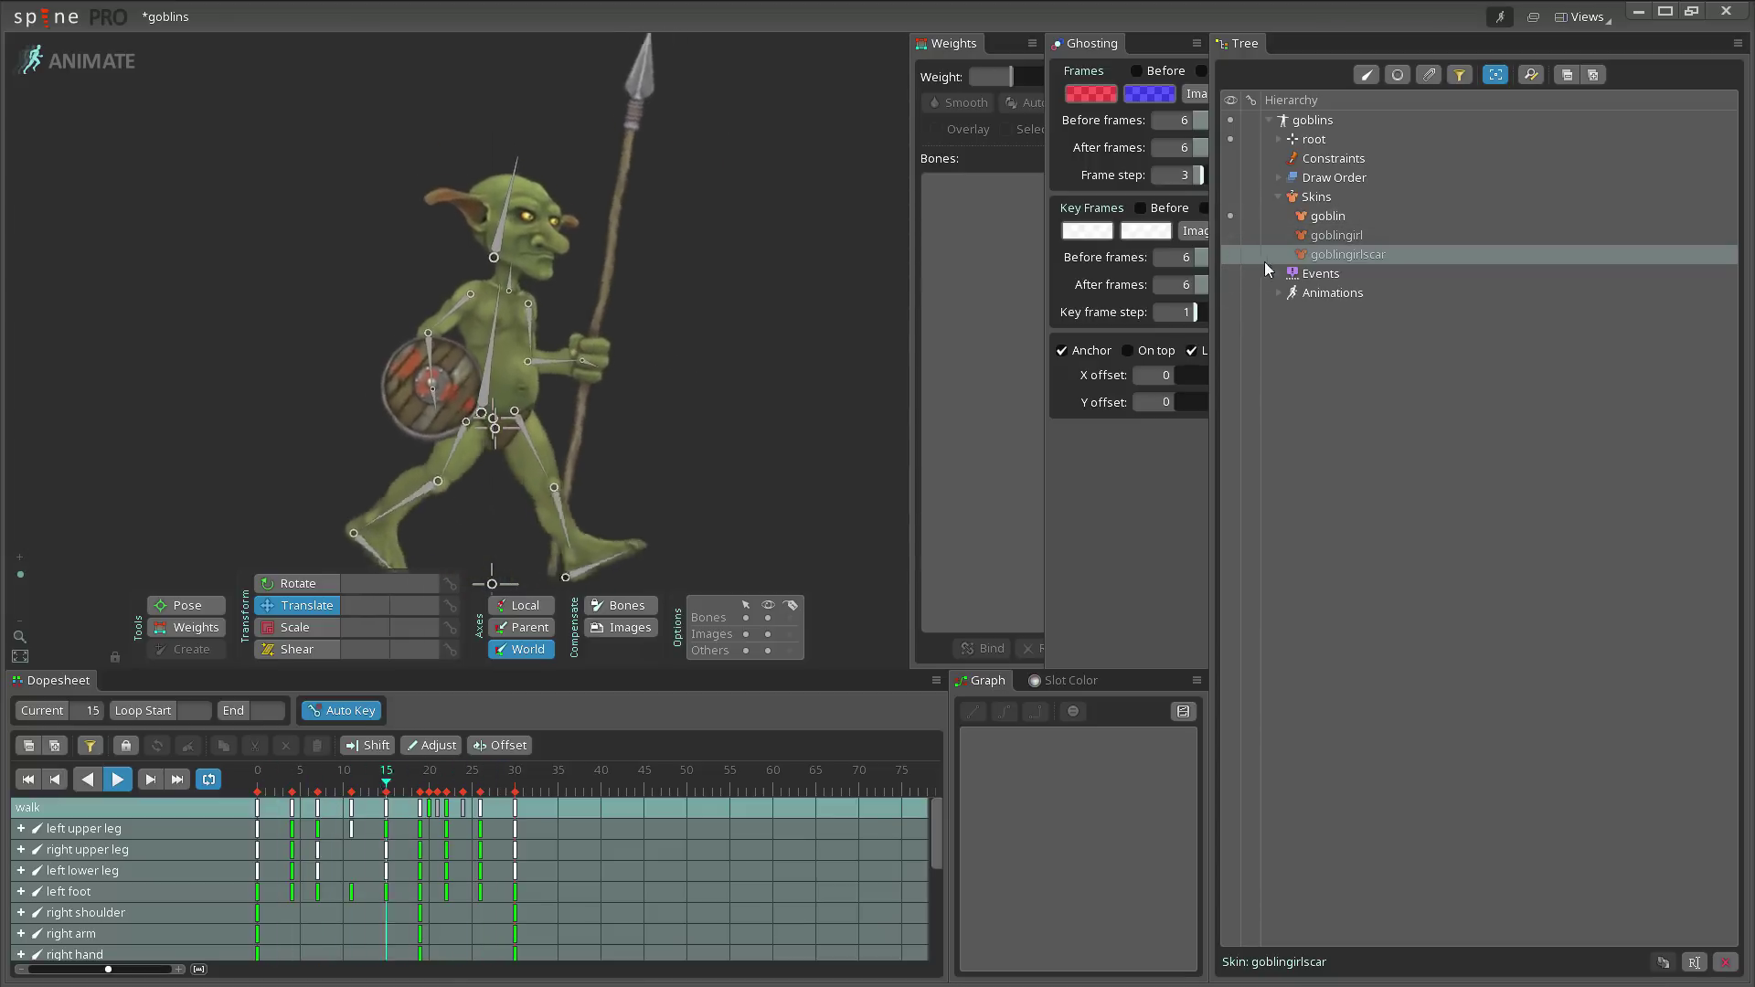
click(1232, 254)
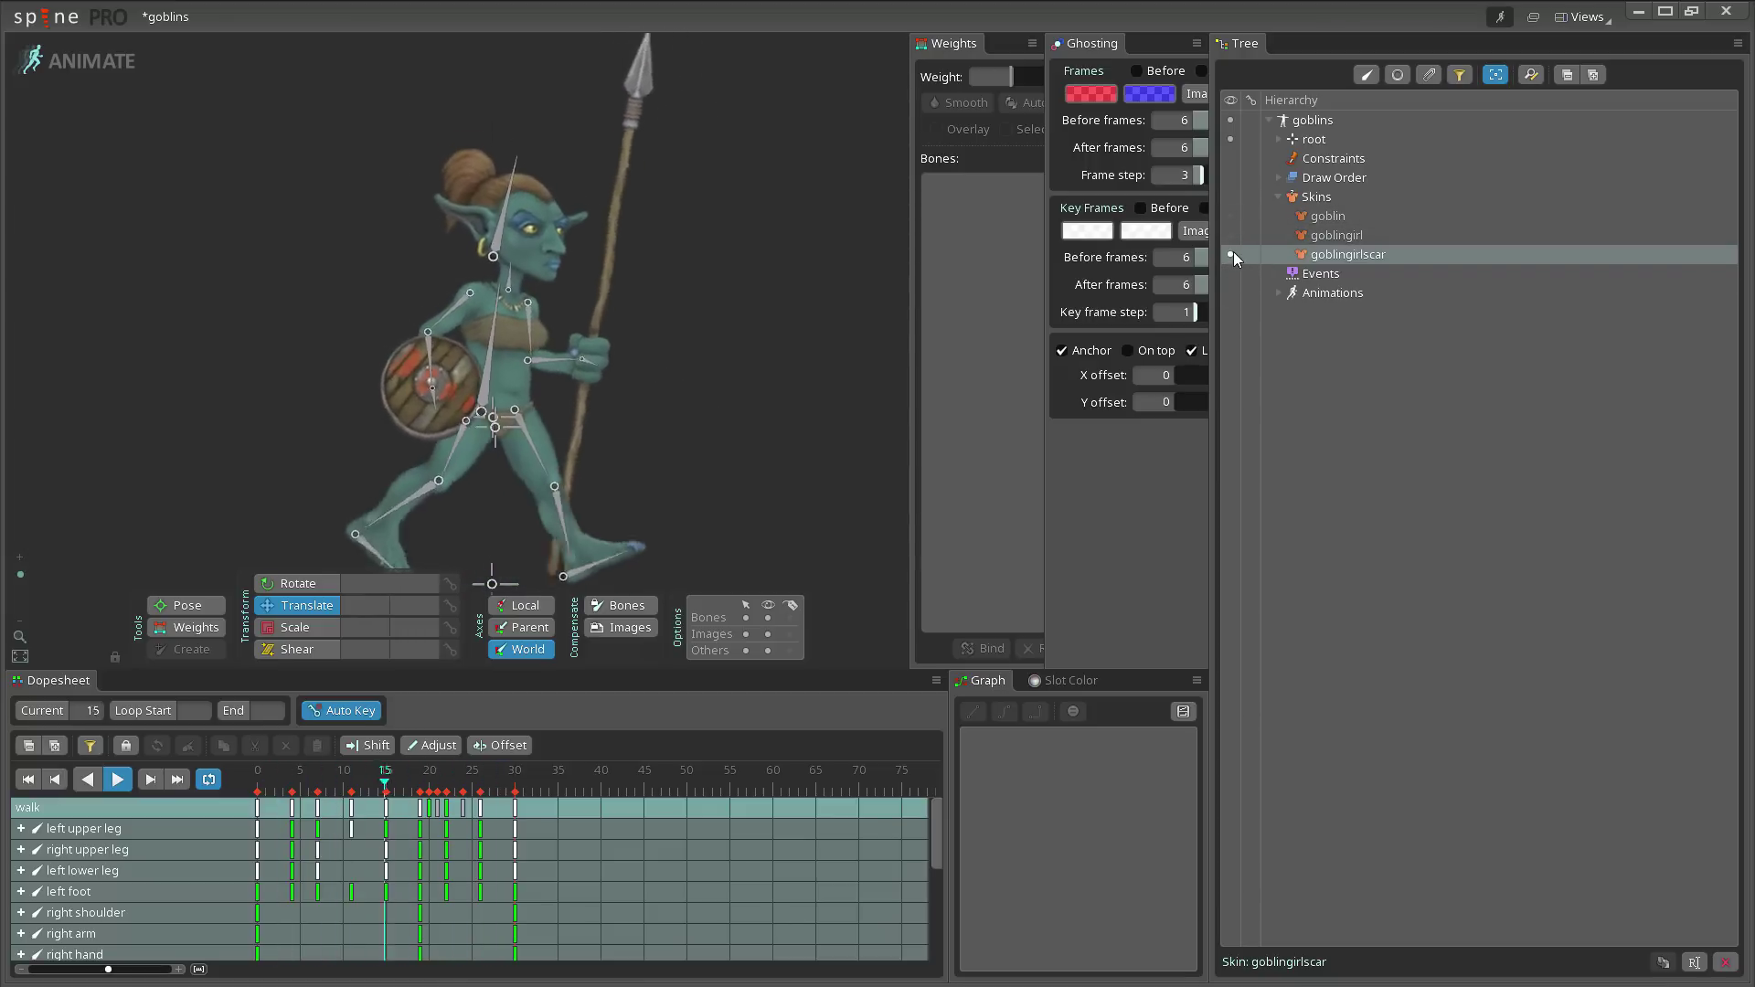
Step: Return to Setup mode and recursively expand all bones, slots and attachments under root
click(46, 60)
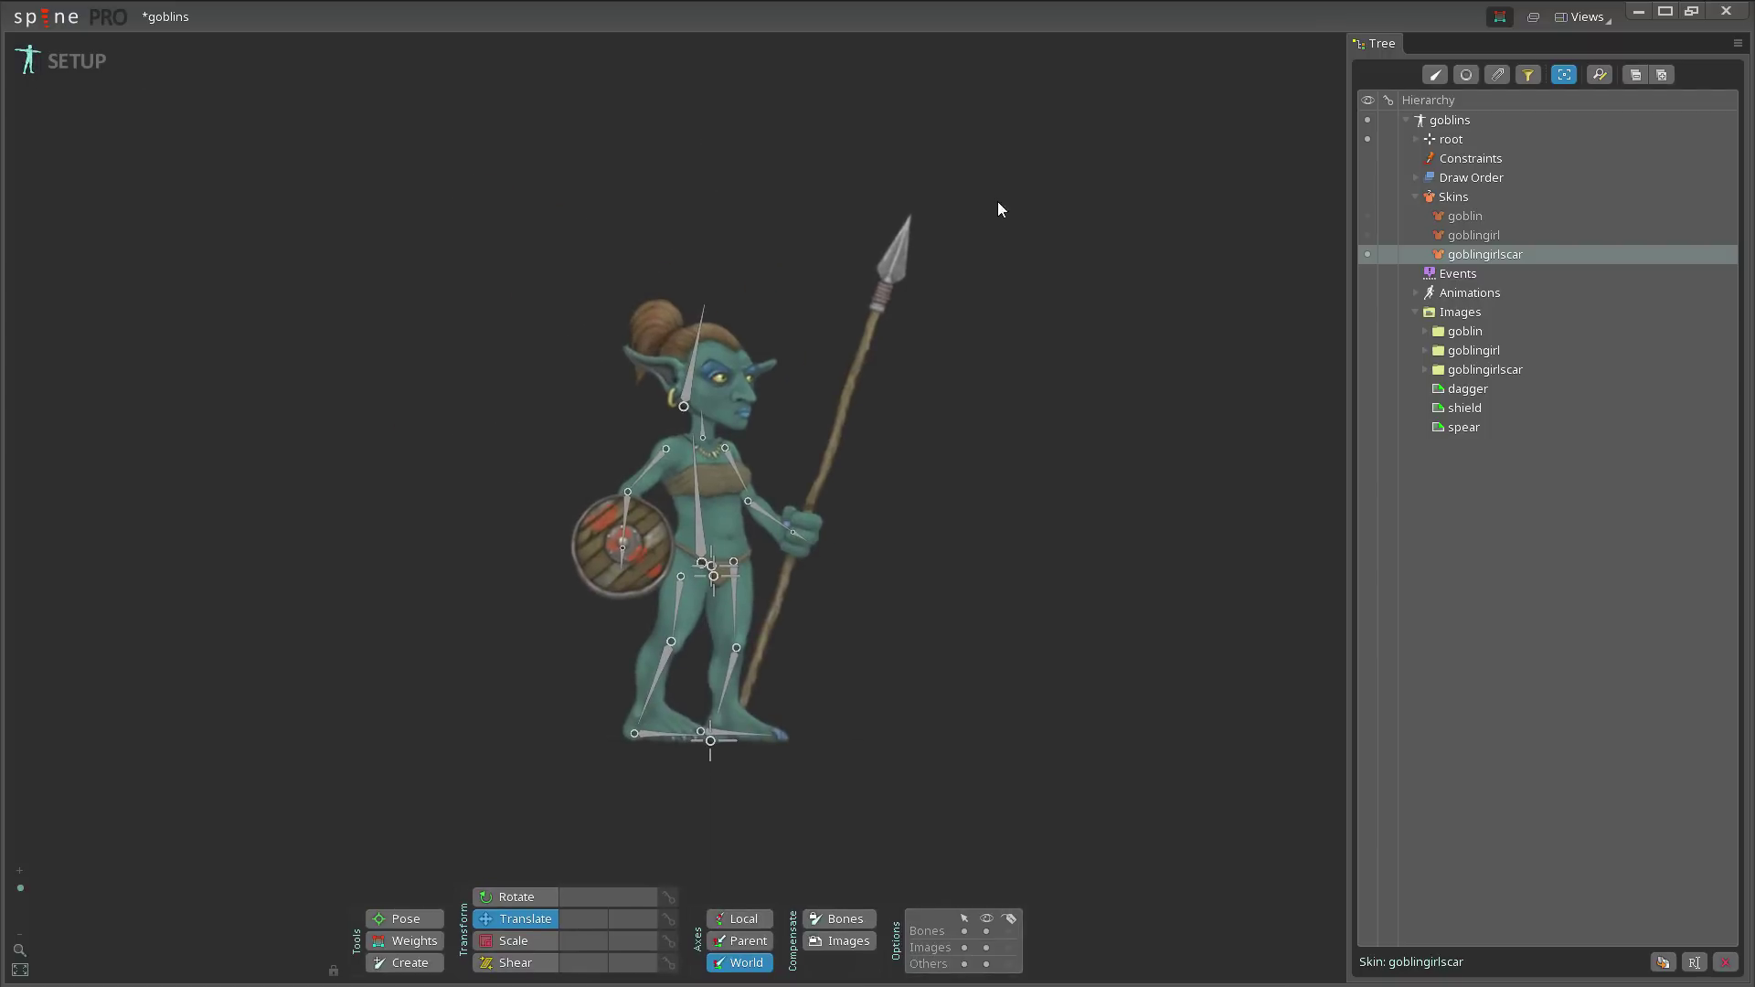
click(1417, 140)
click(1417, 140)
shift+click(1416, 142)
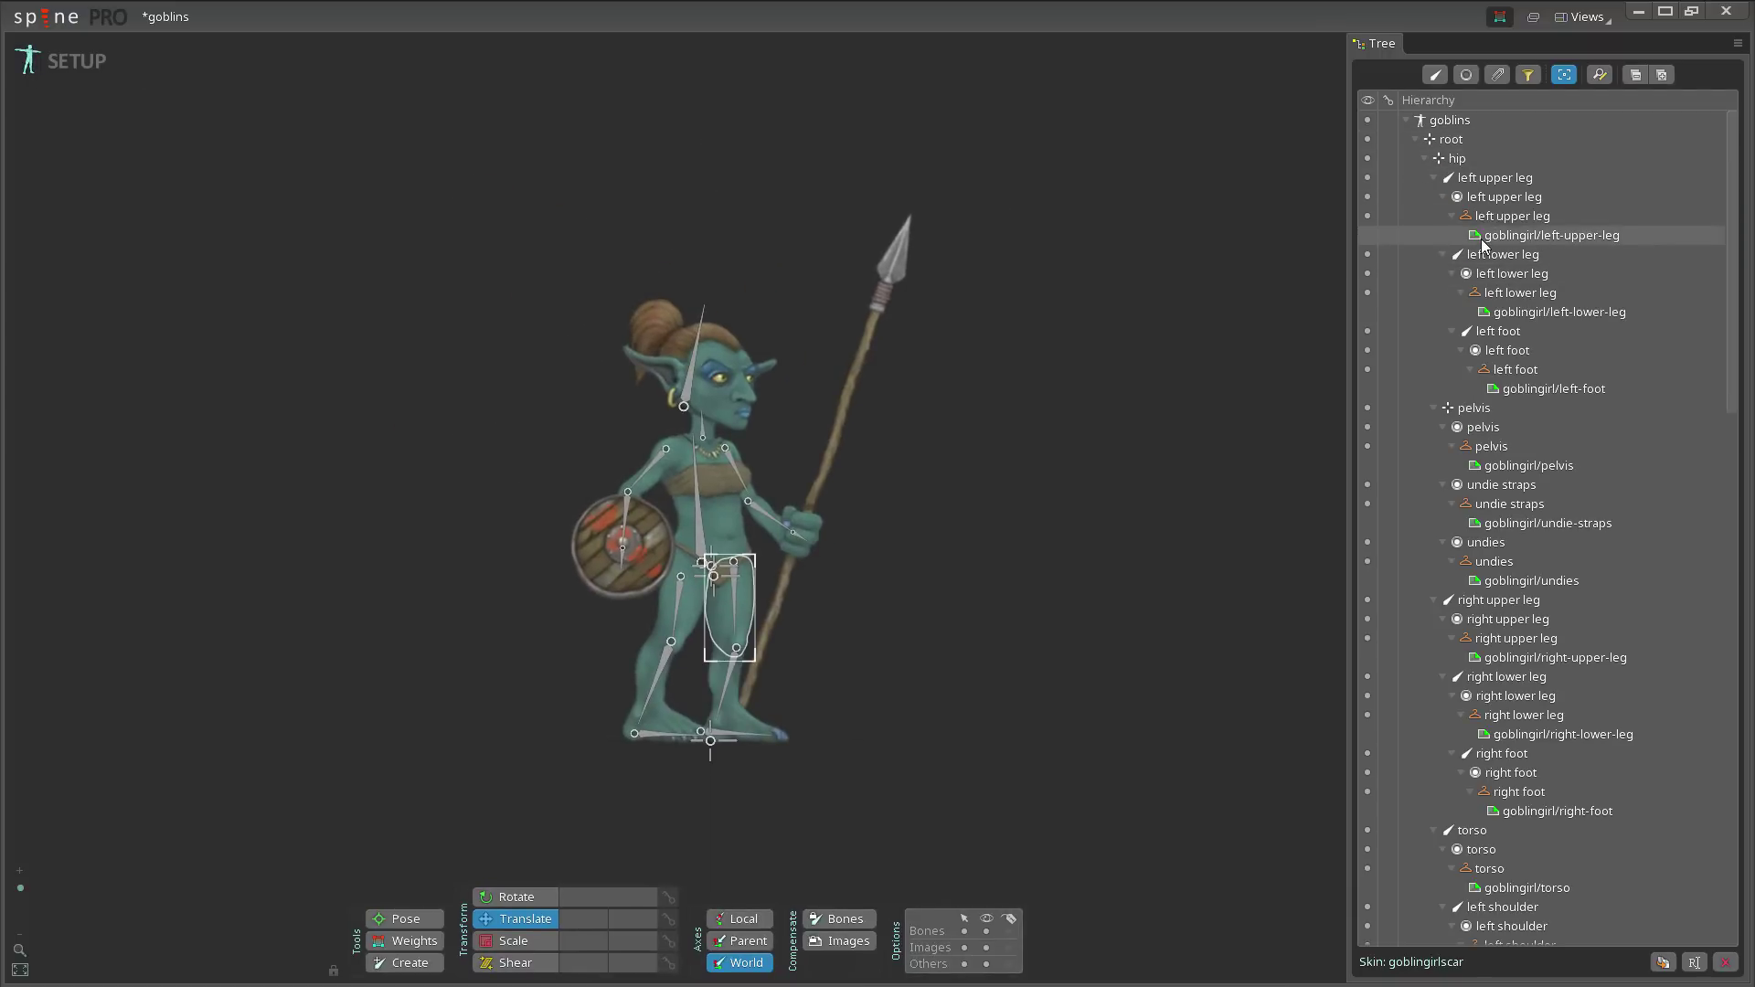
mouse_move(1509, 236)
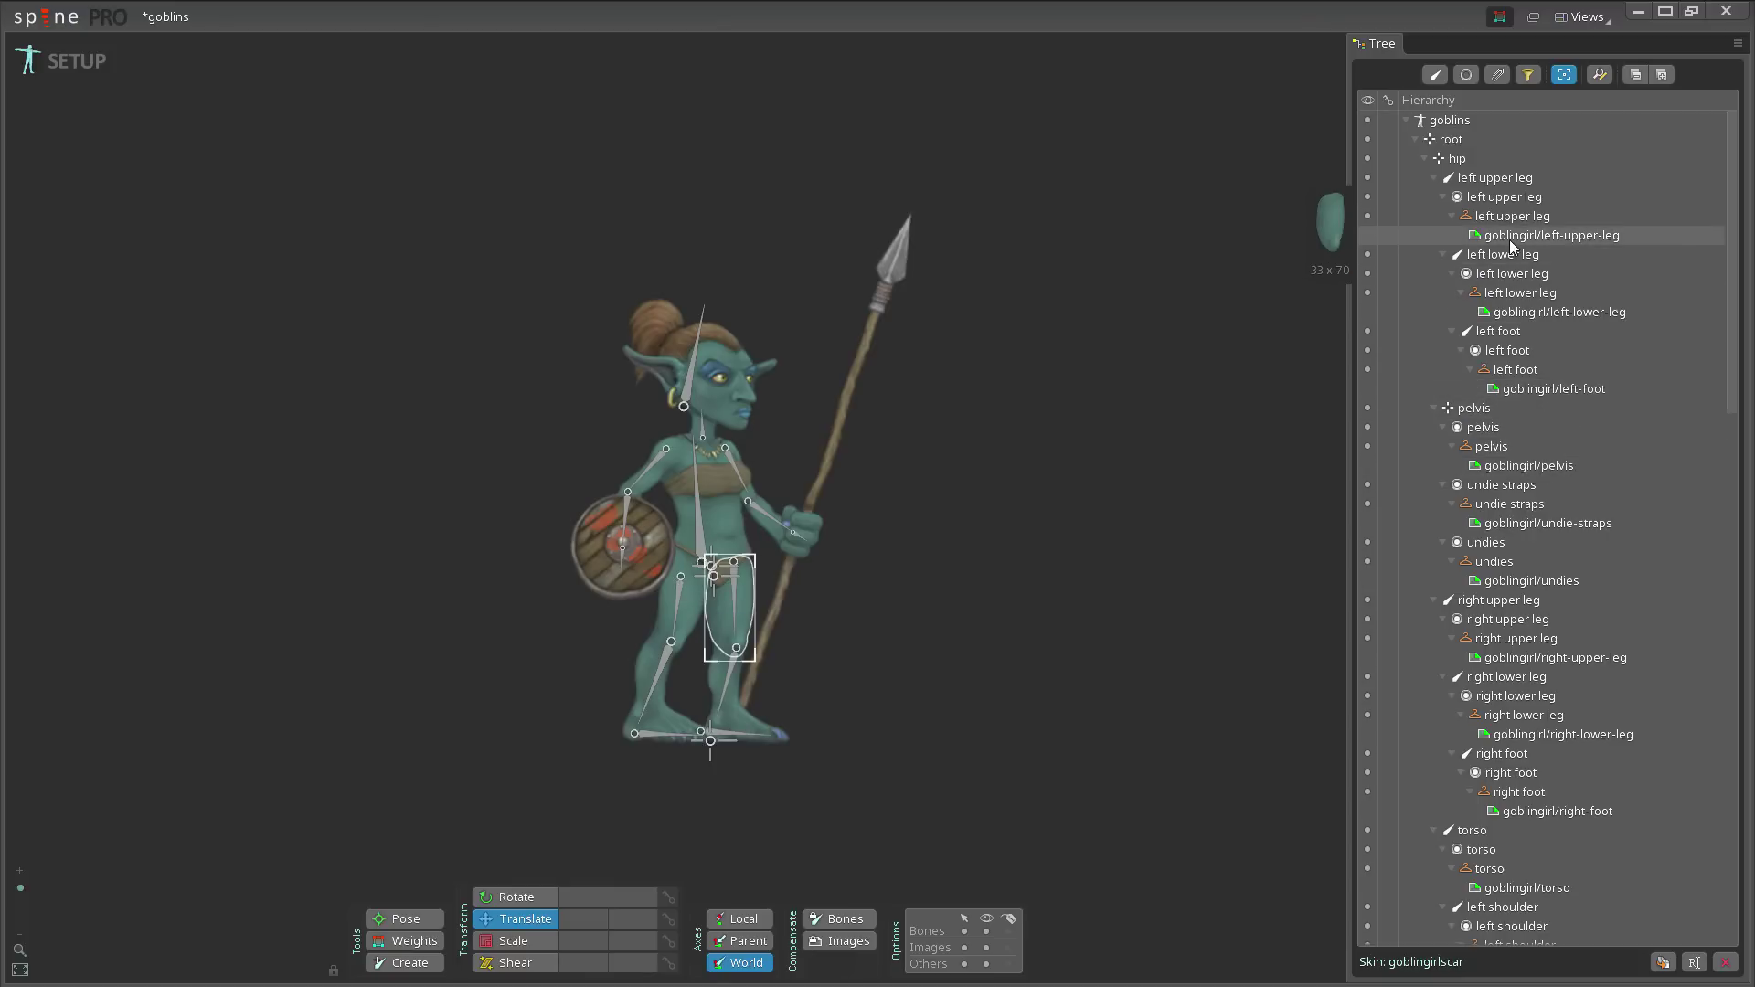
Step: Filter the Tree to Attachments and select all 42, from dagger through goblingirl/undies
click(1468, 77)
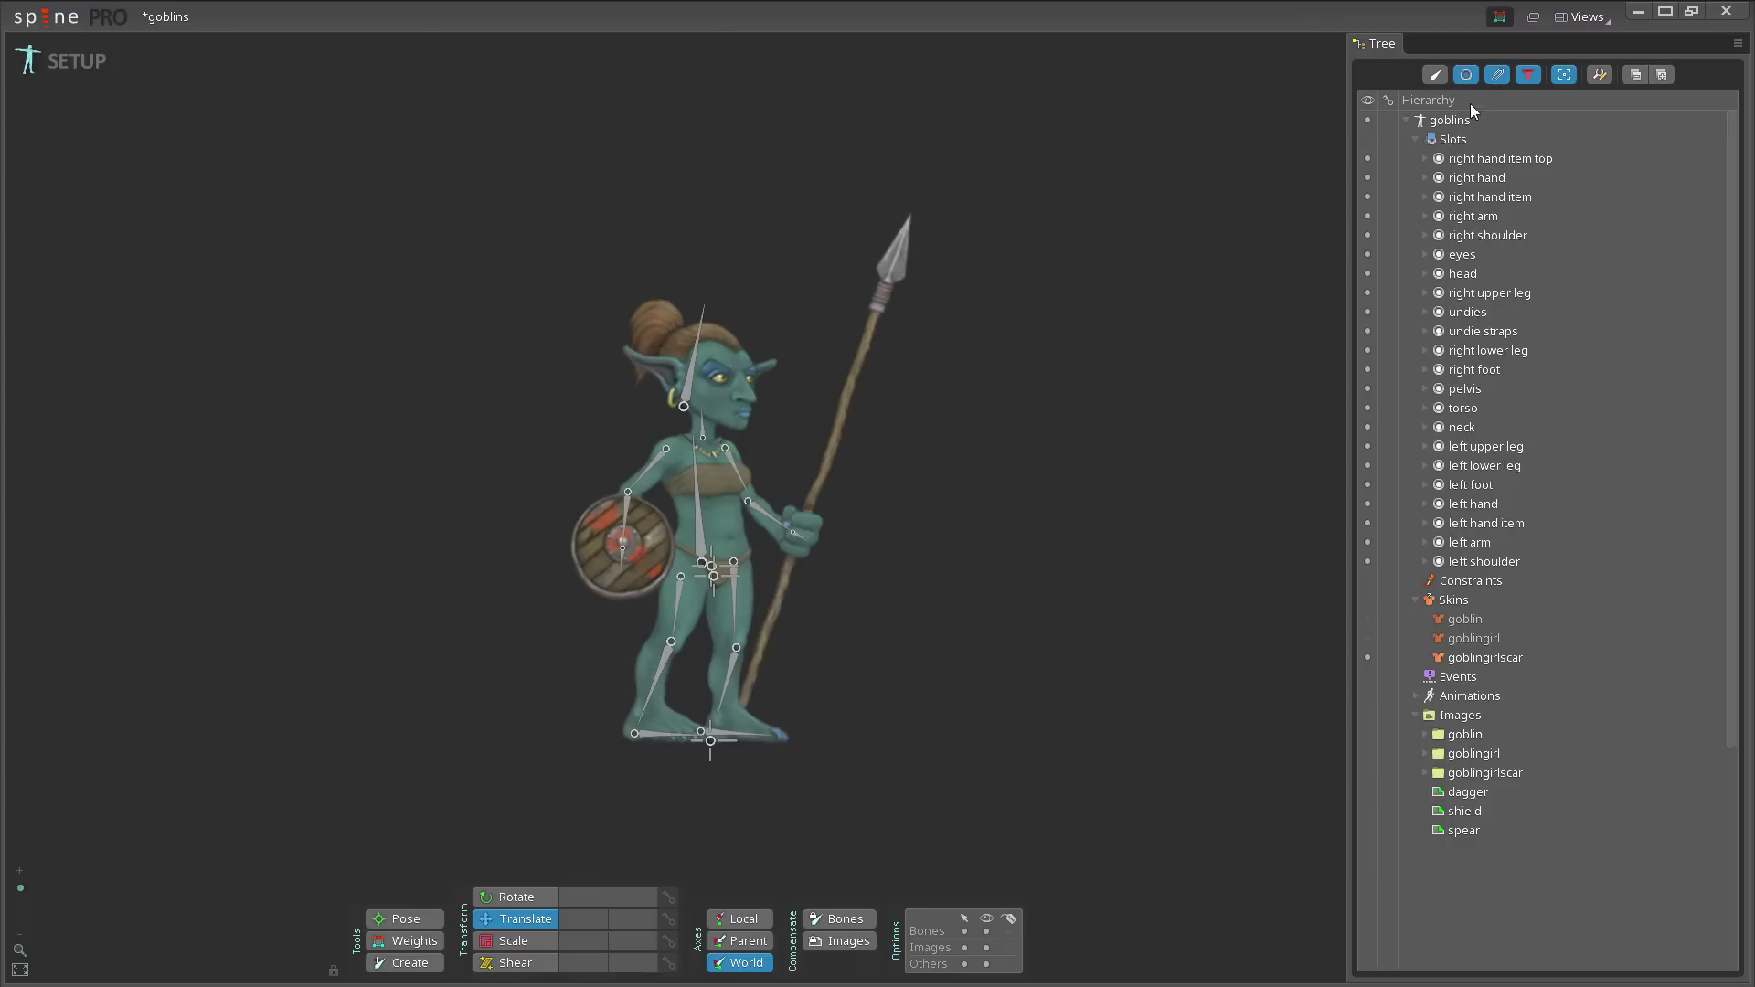
click(1467, 77)
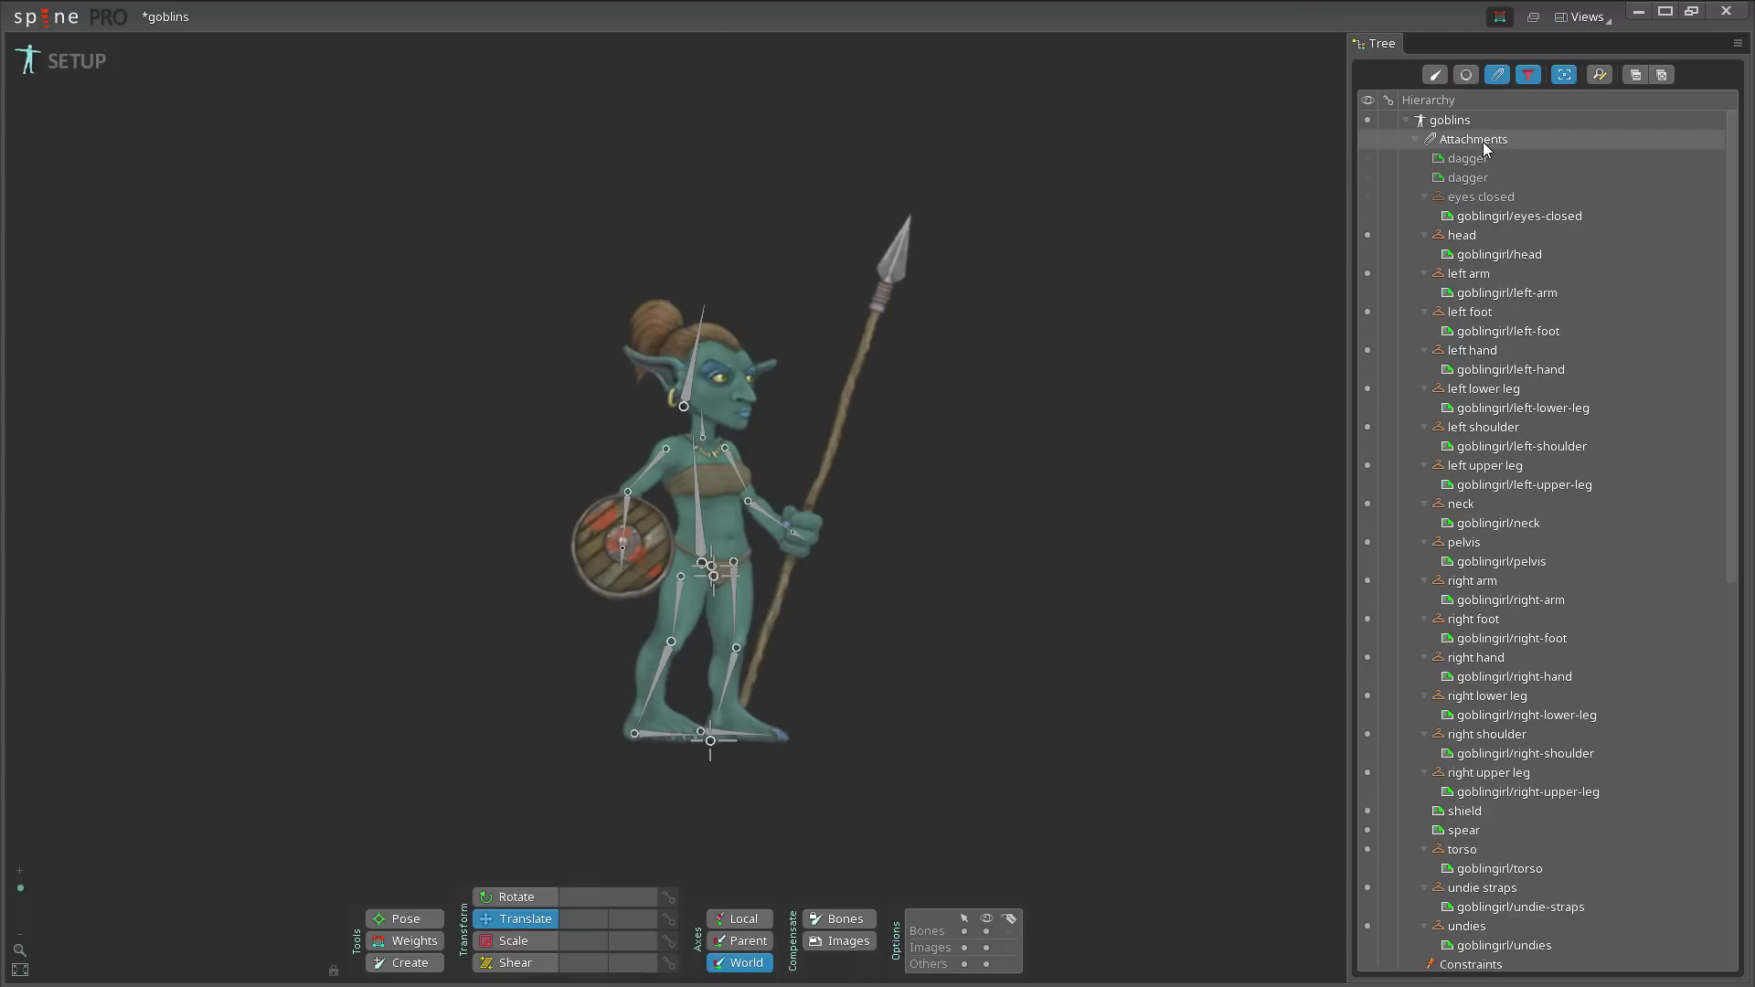
click(1489, 199)
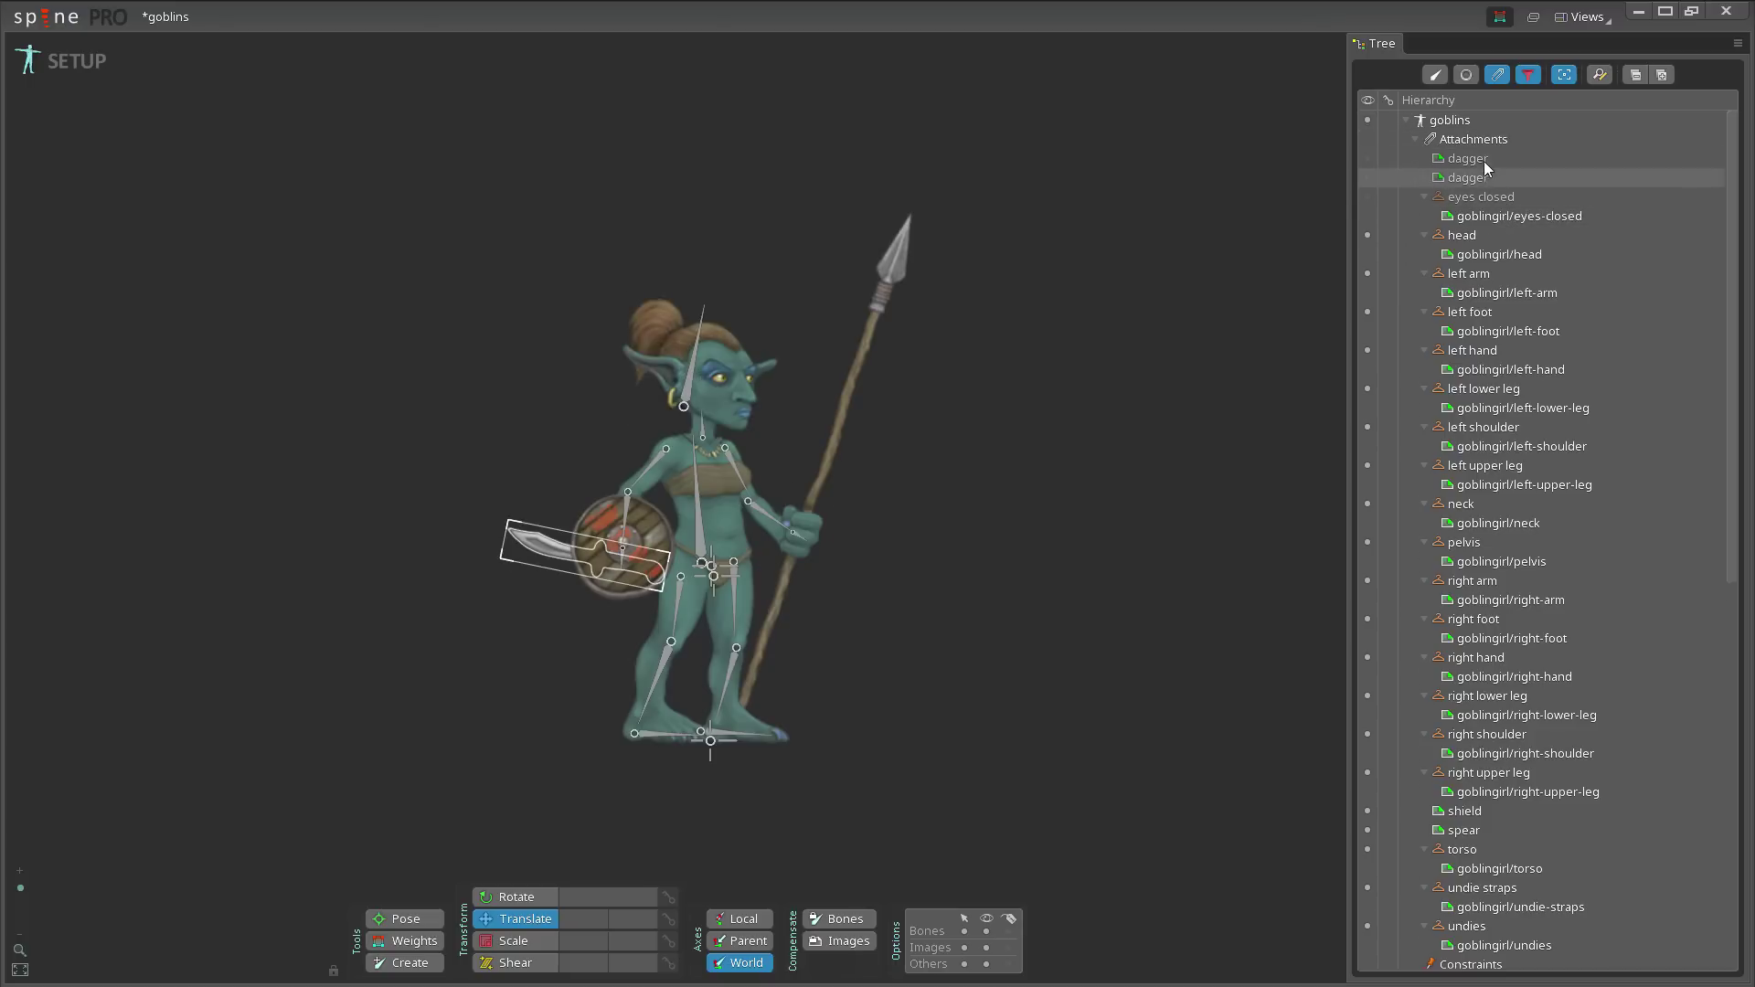
click(1483, 175)
scroll(1529, 352, down, 7)
scroll(1527, 348, down, 2)
shift+click(1524, 448)
scroll(1525, 452, up, 8)
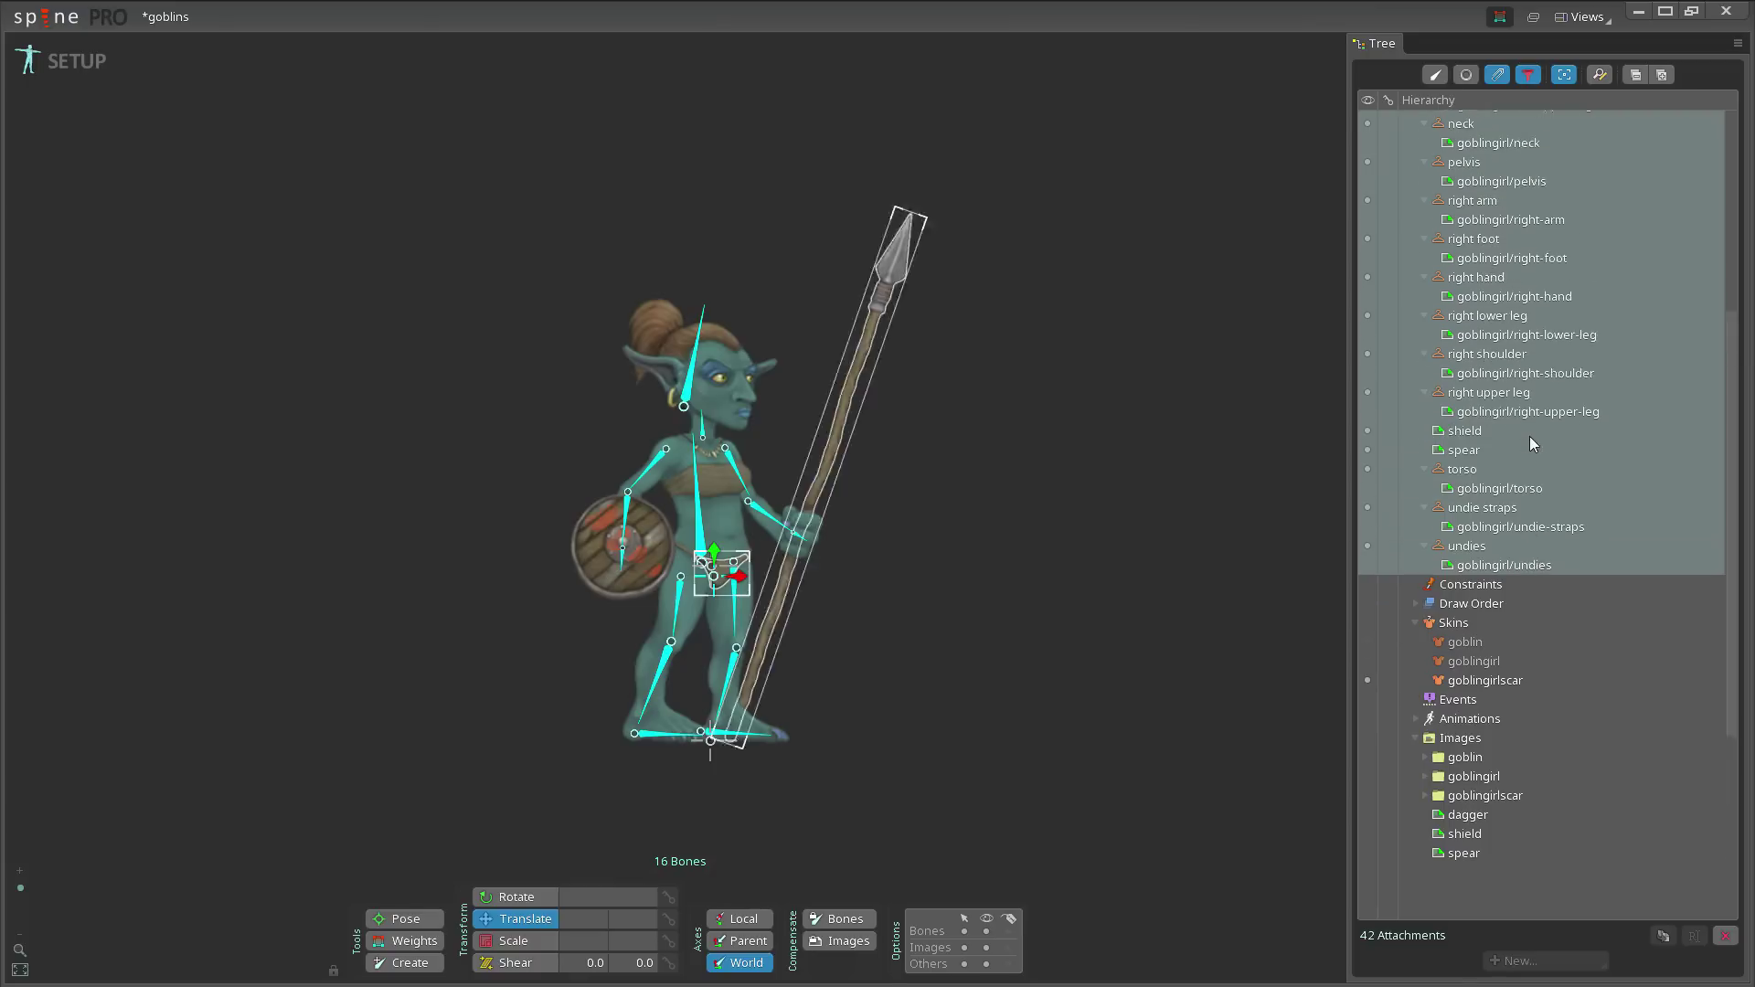
scroll(1527, 476, down, 5)
scroll(1525, 512, down, 2)
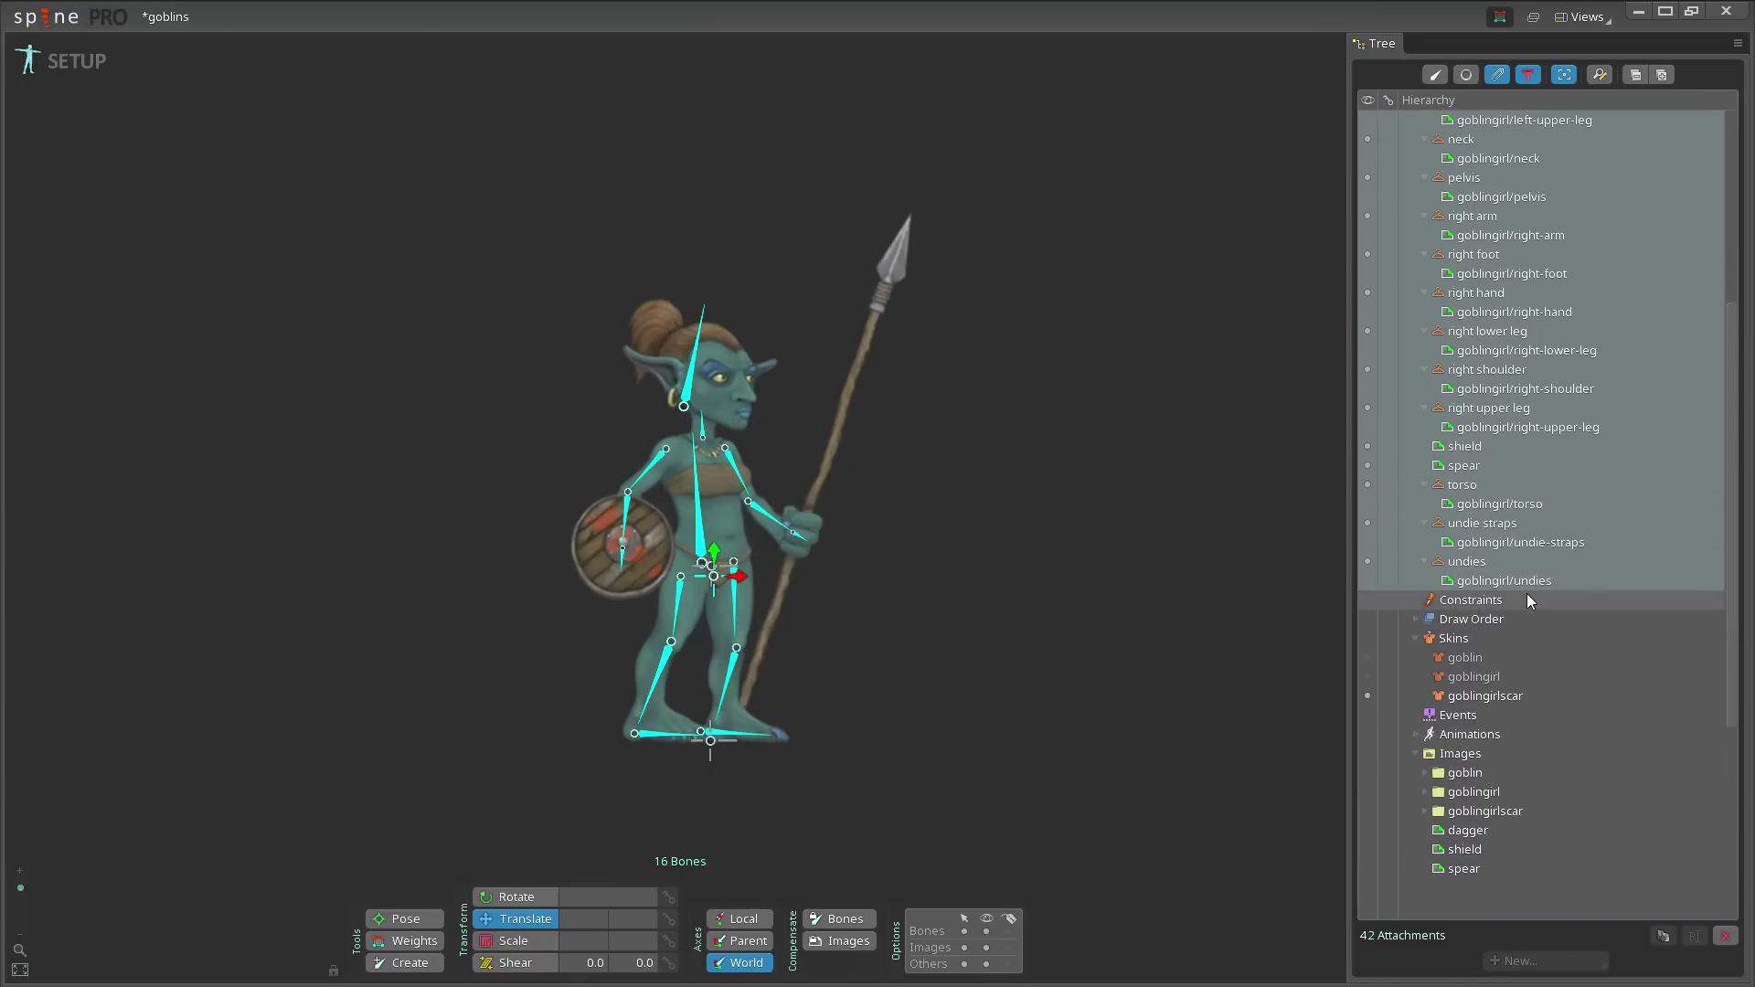
scroll(1517, 549, up, 8)
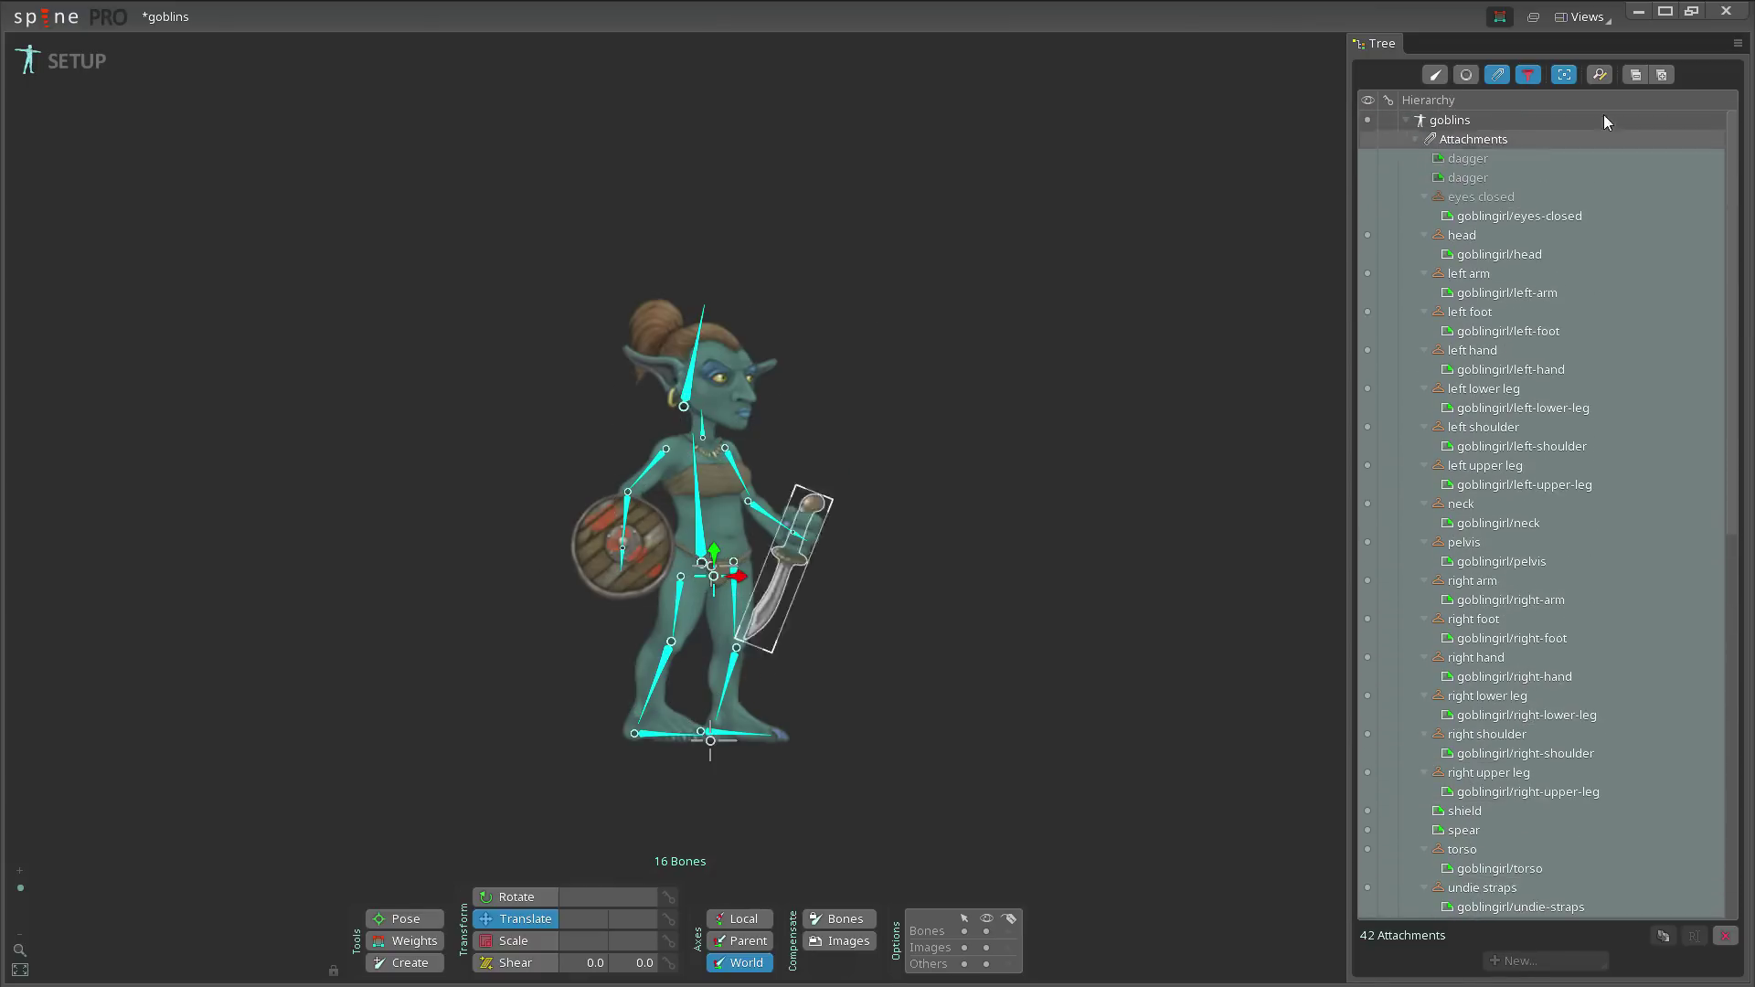
Step: In a cleared Find and Replace, scope to Tree selection and search for 'goblingirl'
click(1601, 75)
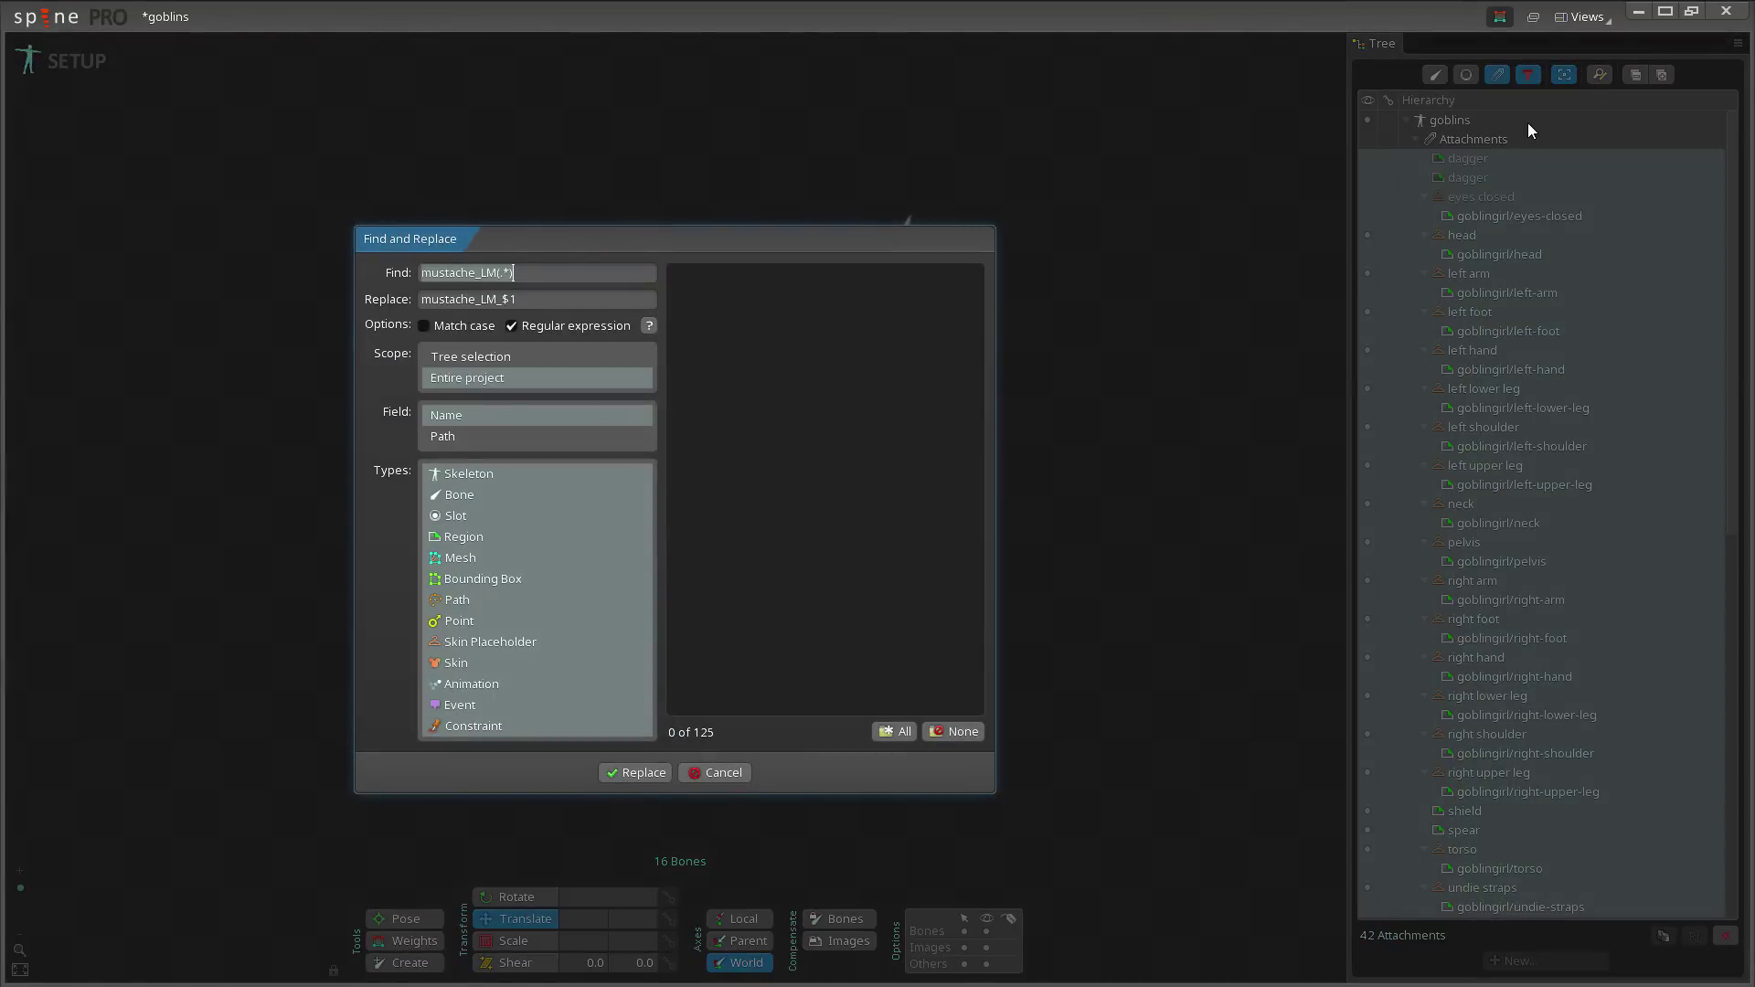
key(ctrl+a)
key(BackSpace)
key(Tab)
key(BackSpace)
click(486, 361)
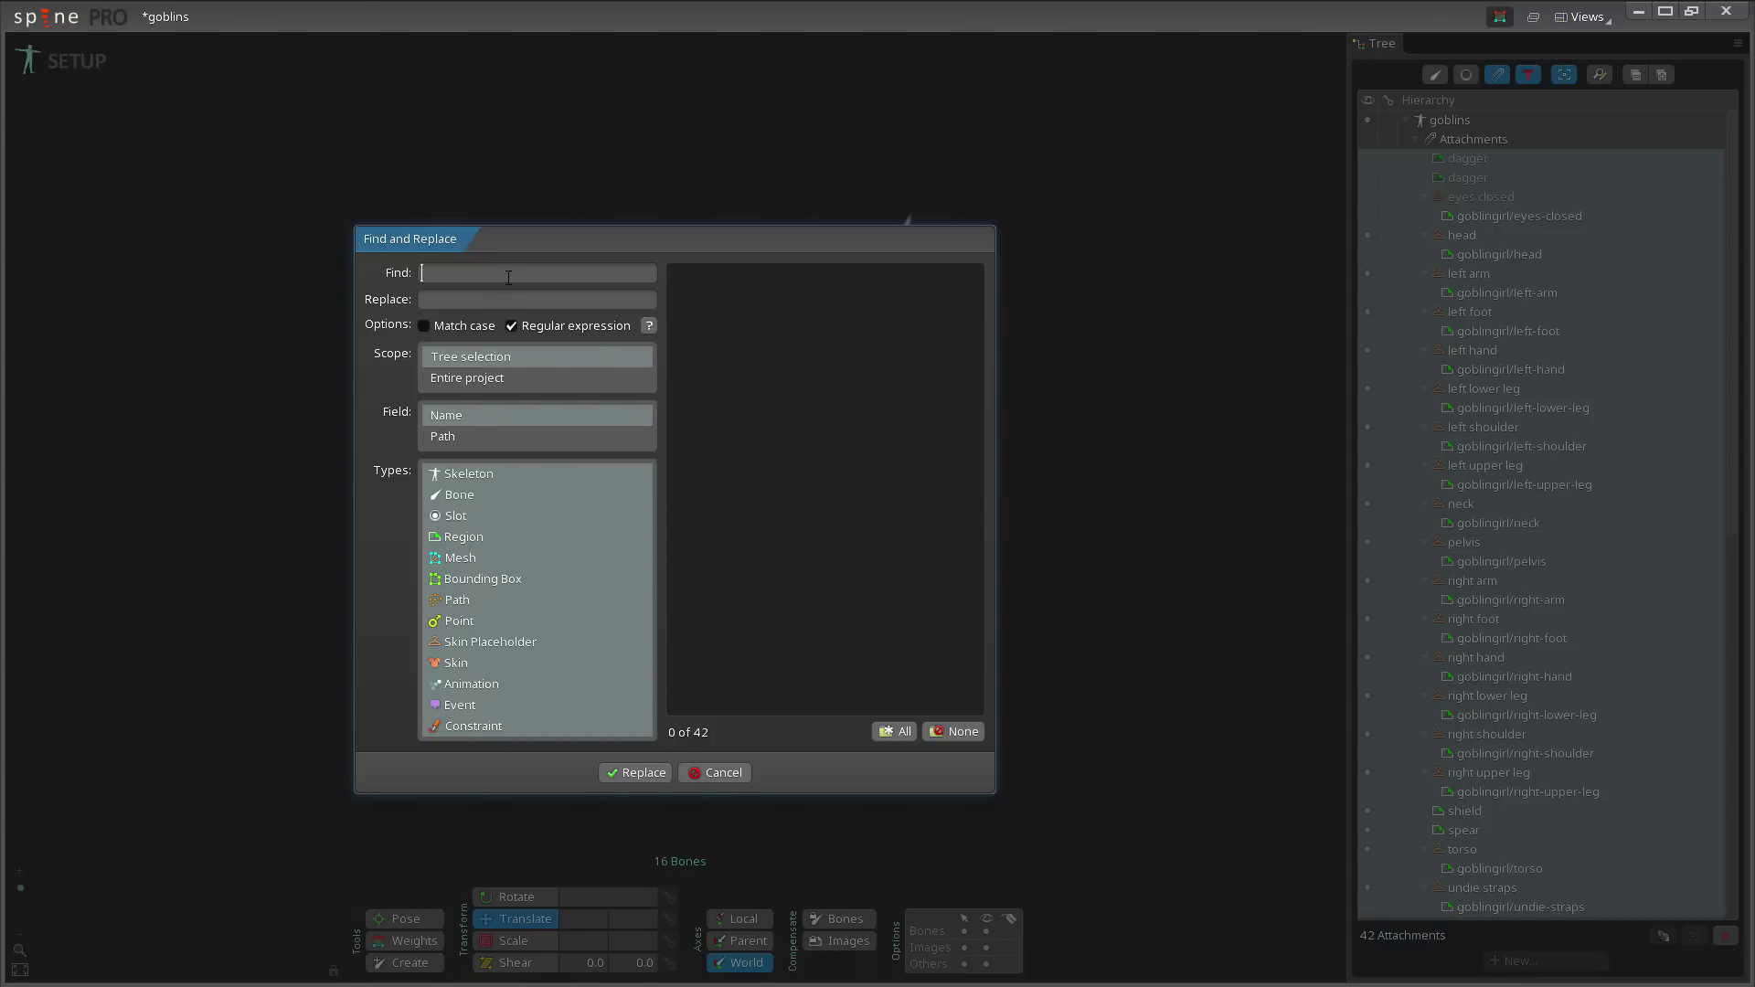
text(goblingirl)
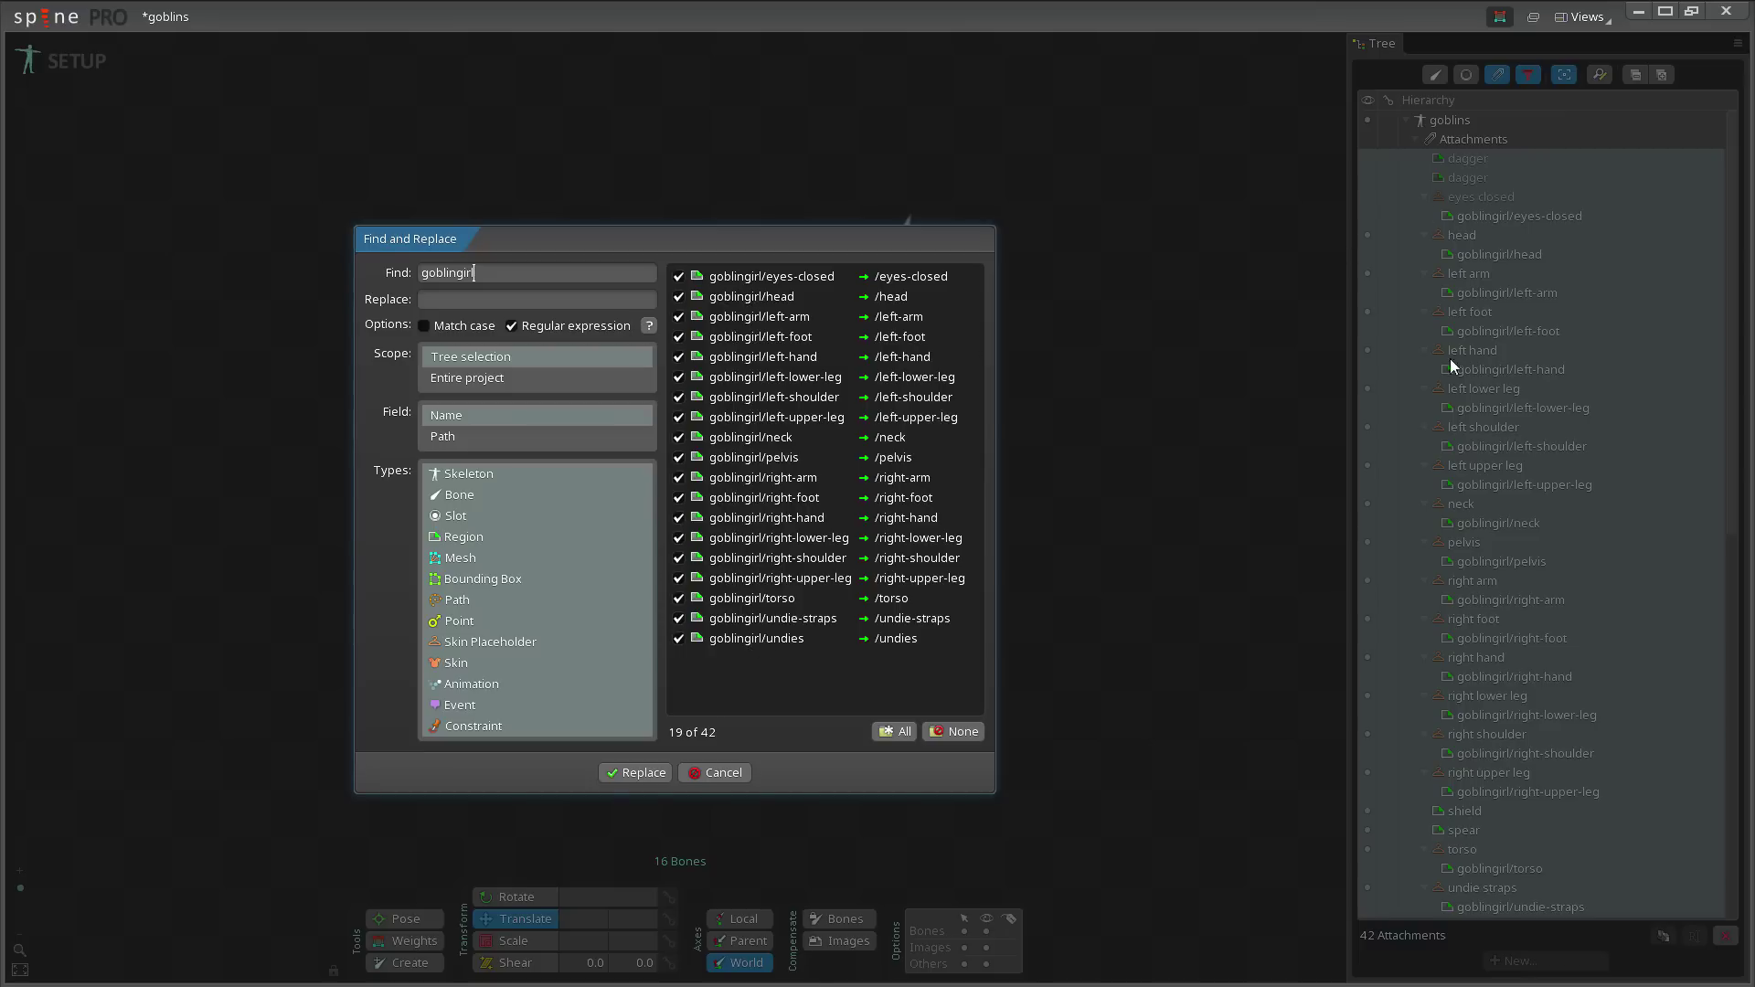
Step: With Regular expression off, replace 'goblingirl' with 'goblingirlscar' across all 19 selected attachments
click(485, 378)
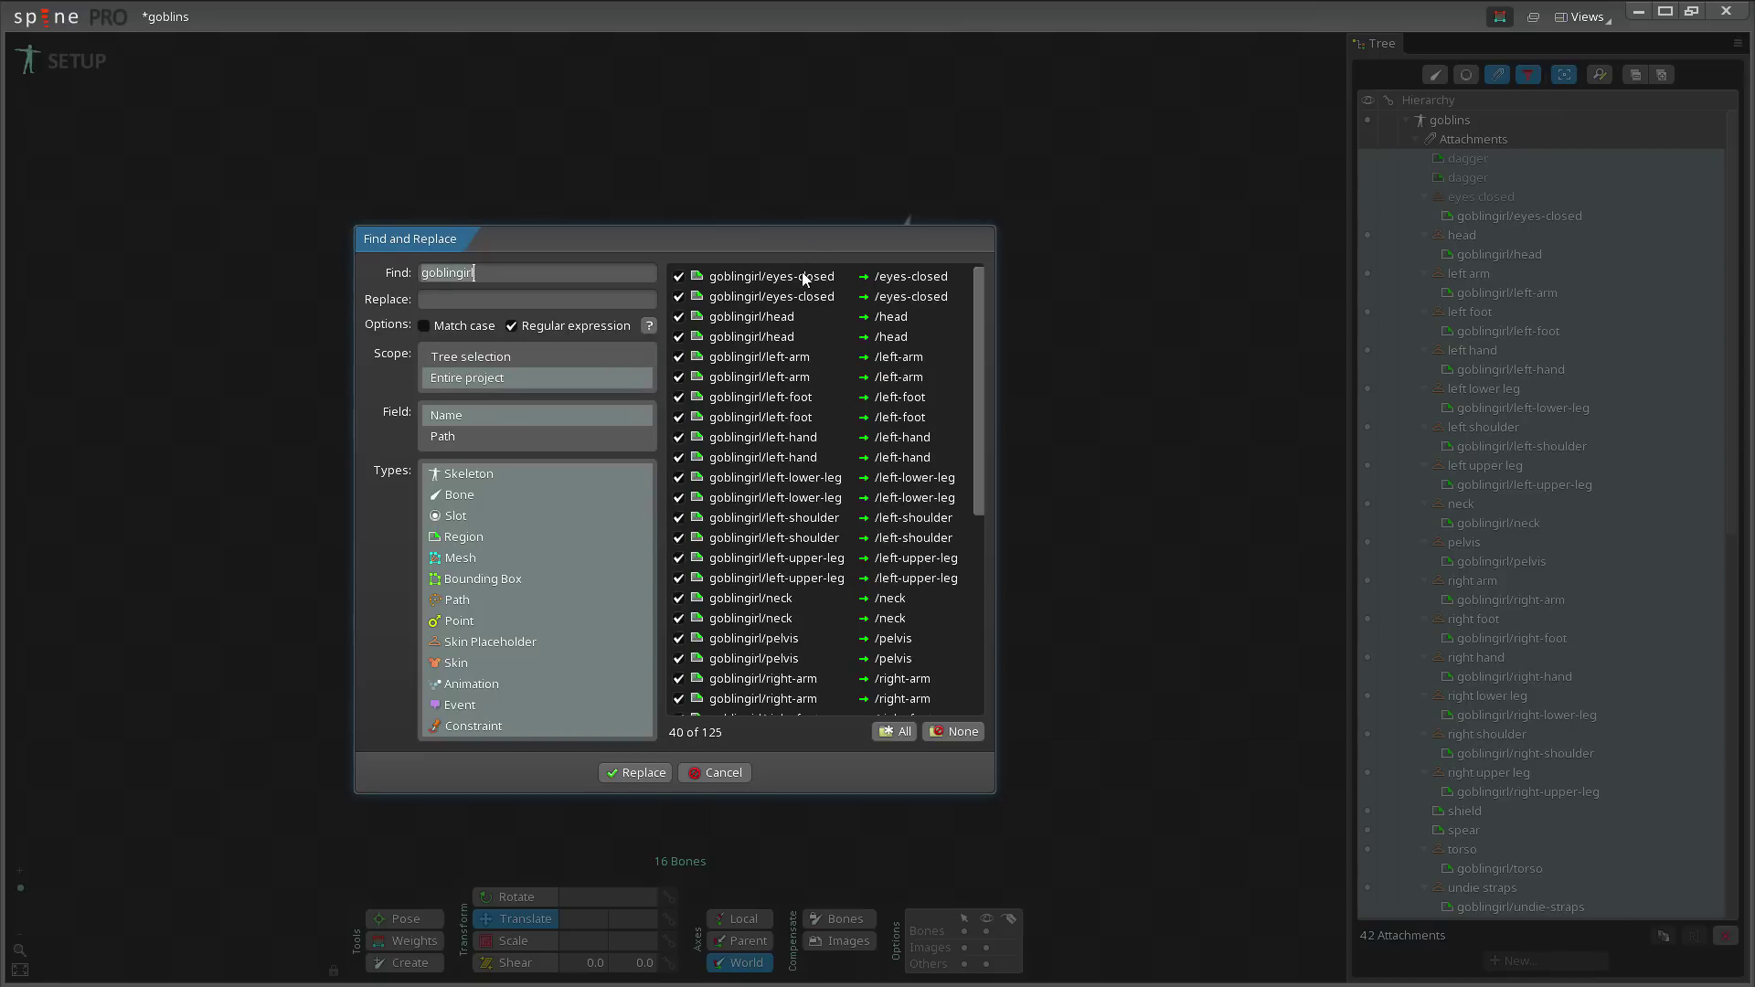
click(513, 325)
click(481, 356)
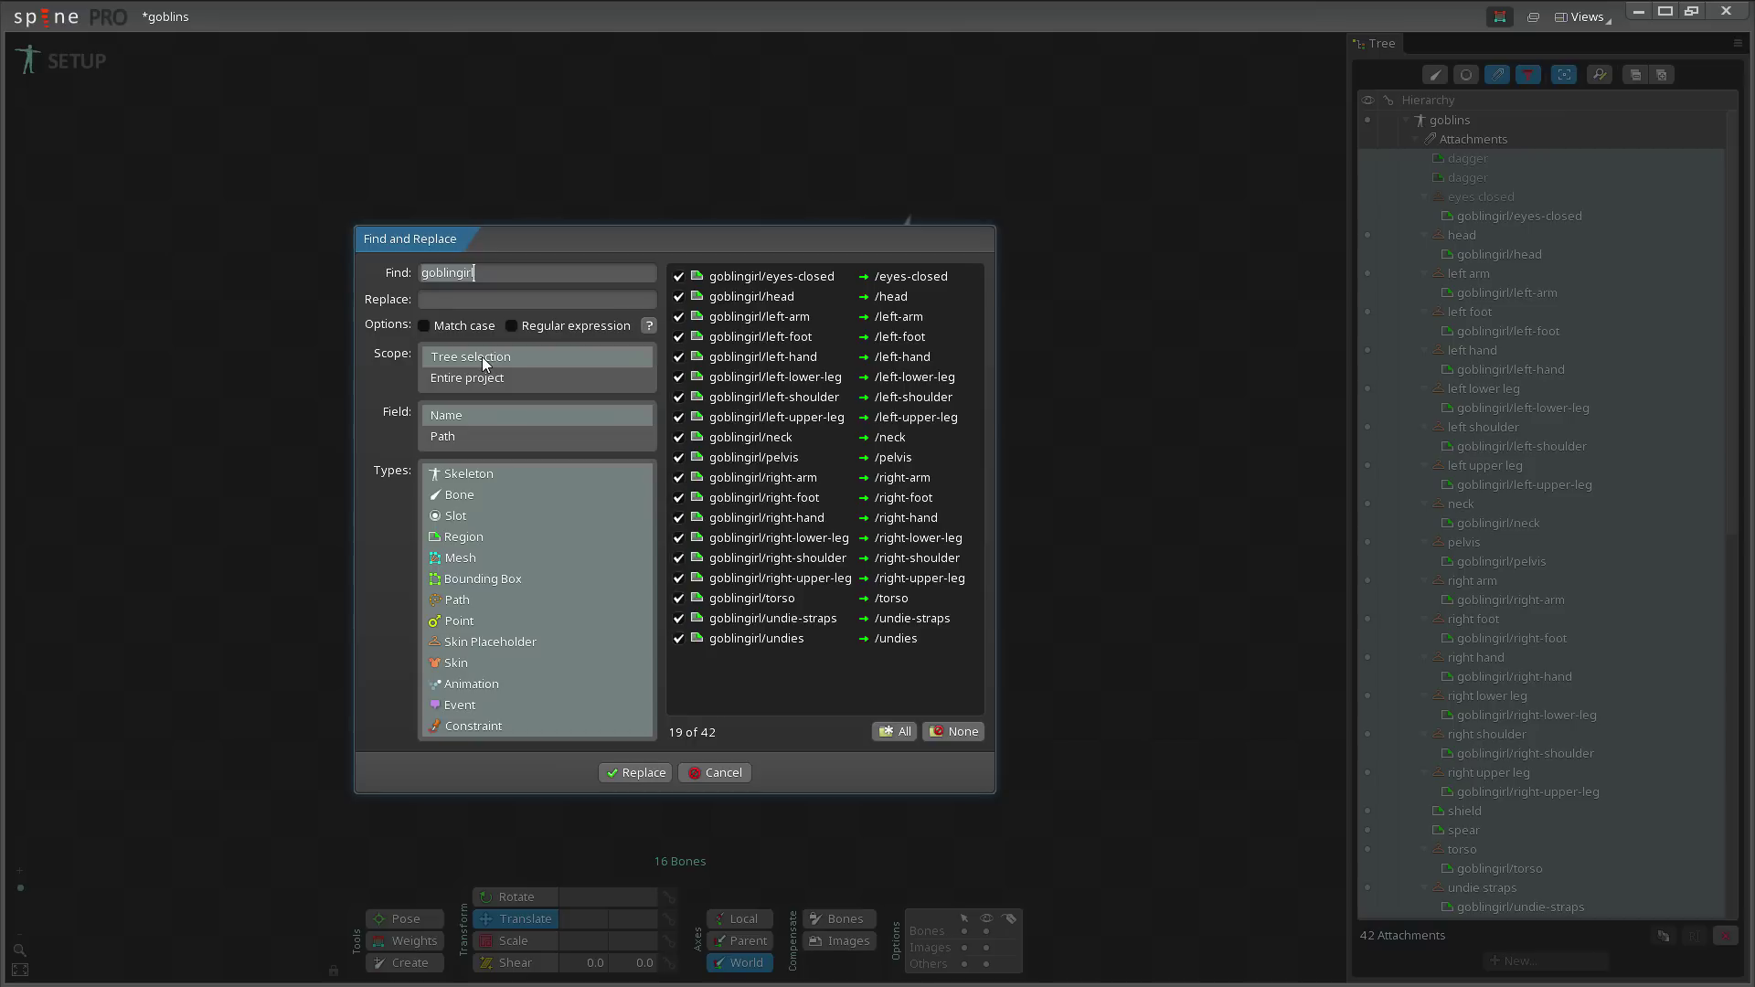
click(490, 302)
text(goblingir)
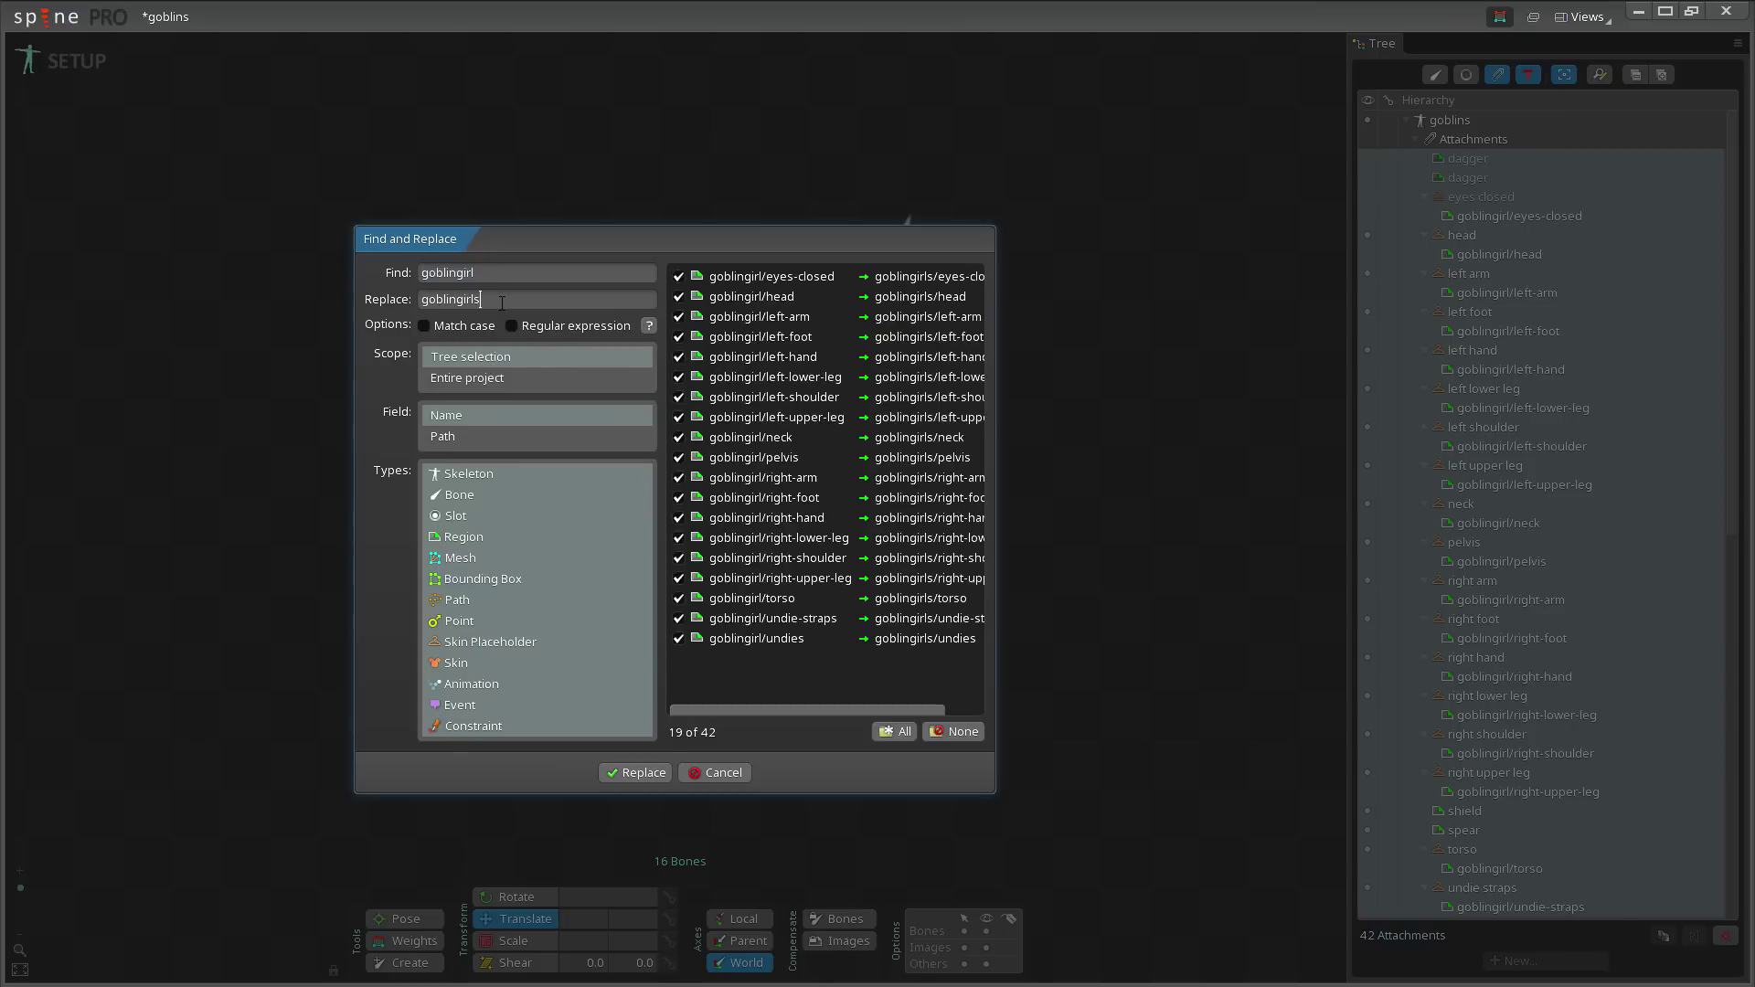
text(lscar)
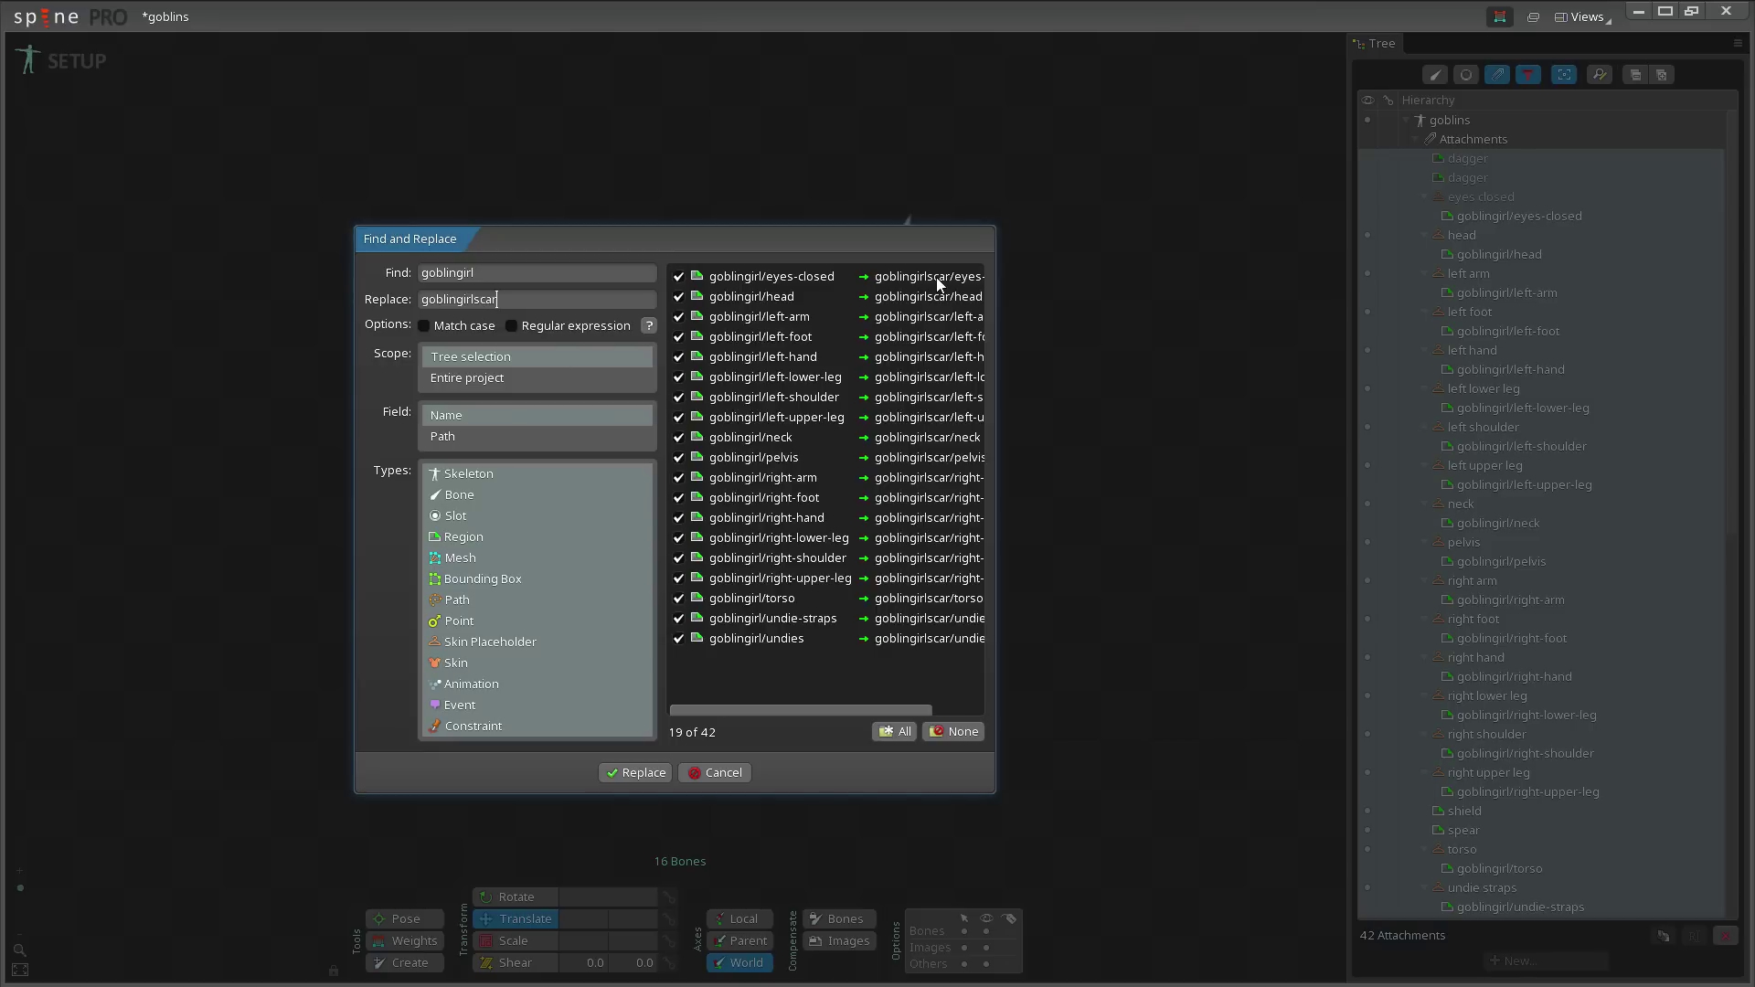
drag(862, 710, 777, 713)
click(629, 773)
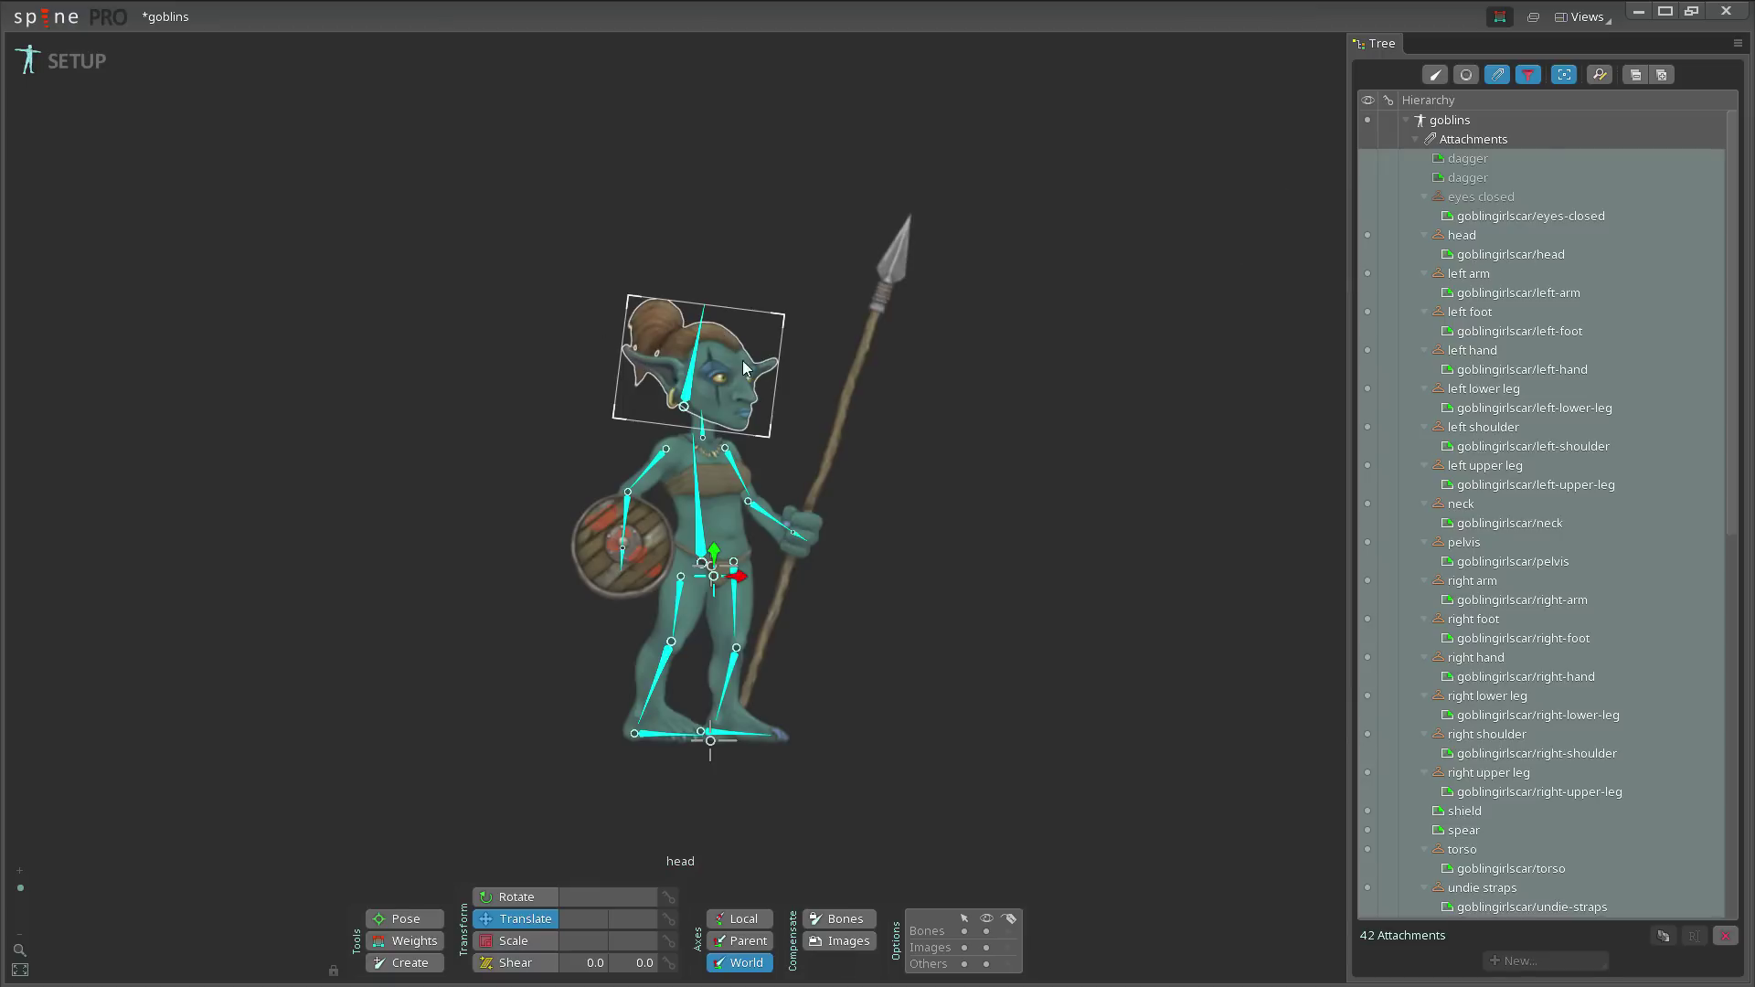
key(Escape)
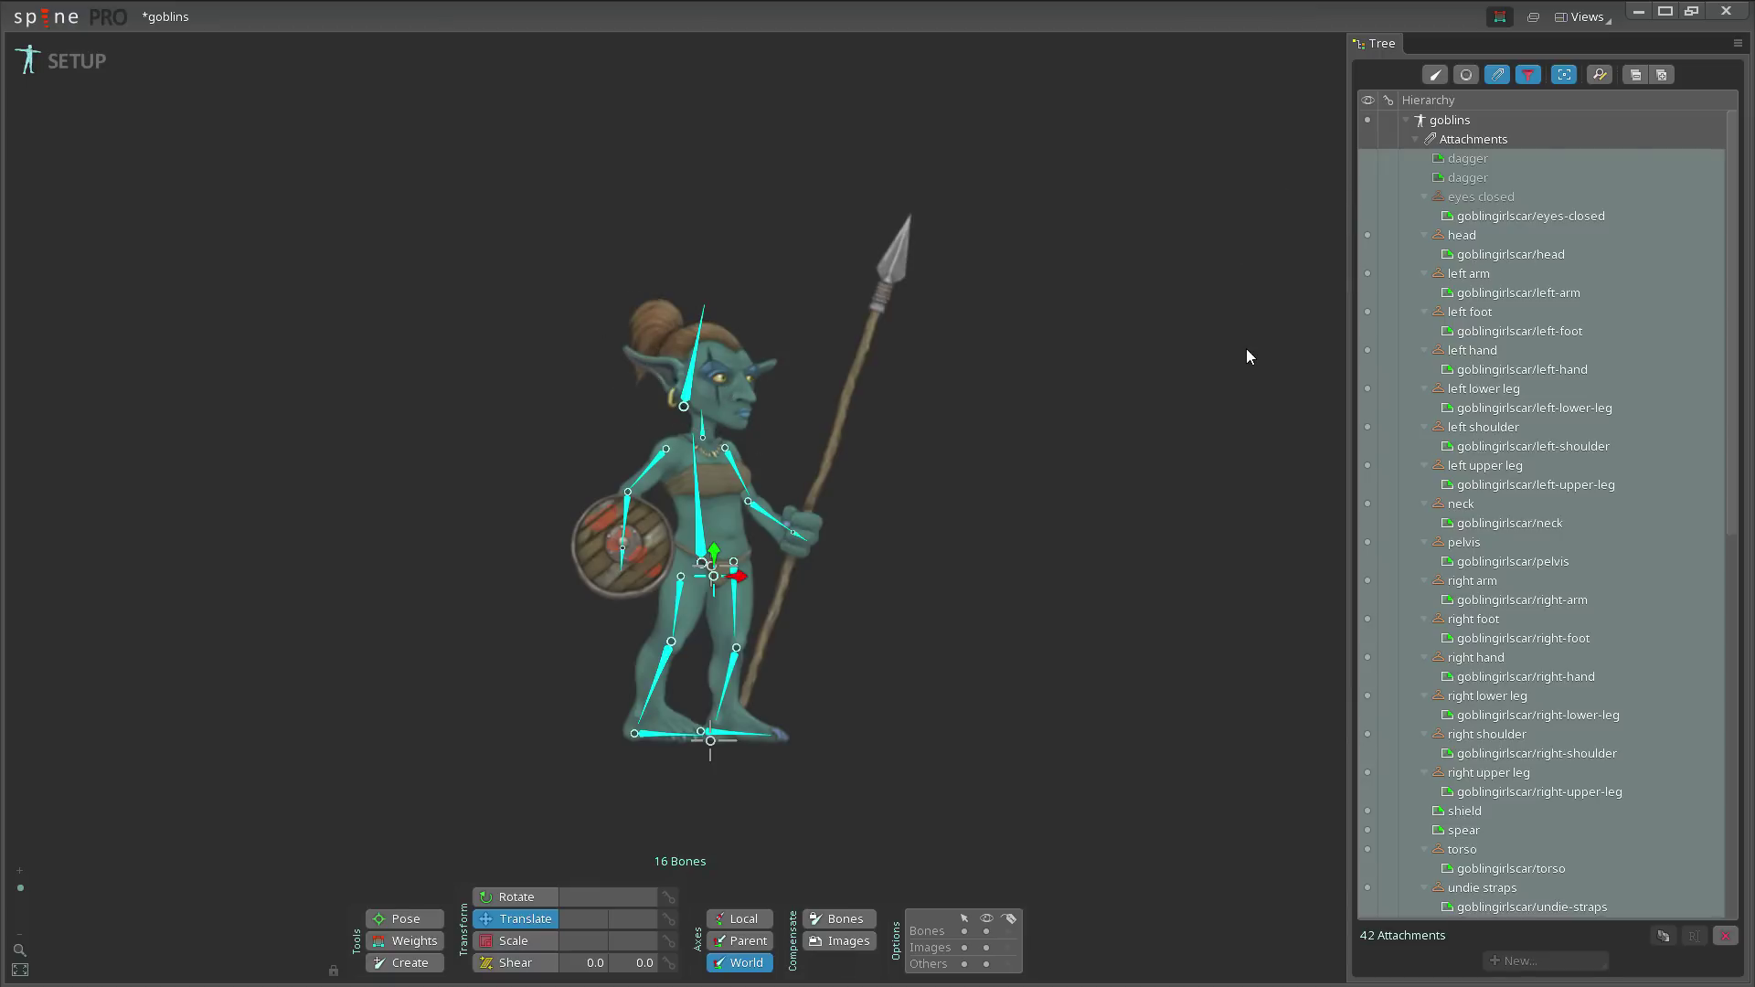
key(Escape)
scroll(1562, 651, down, 10)
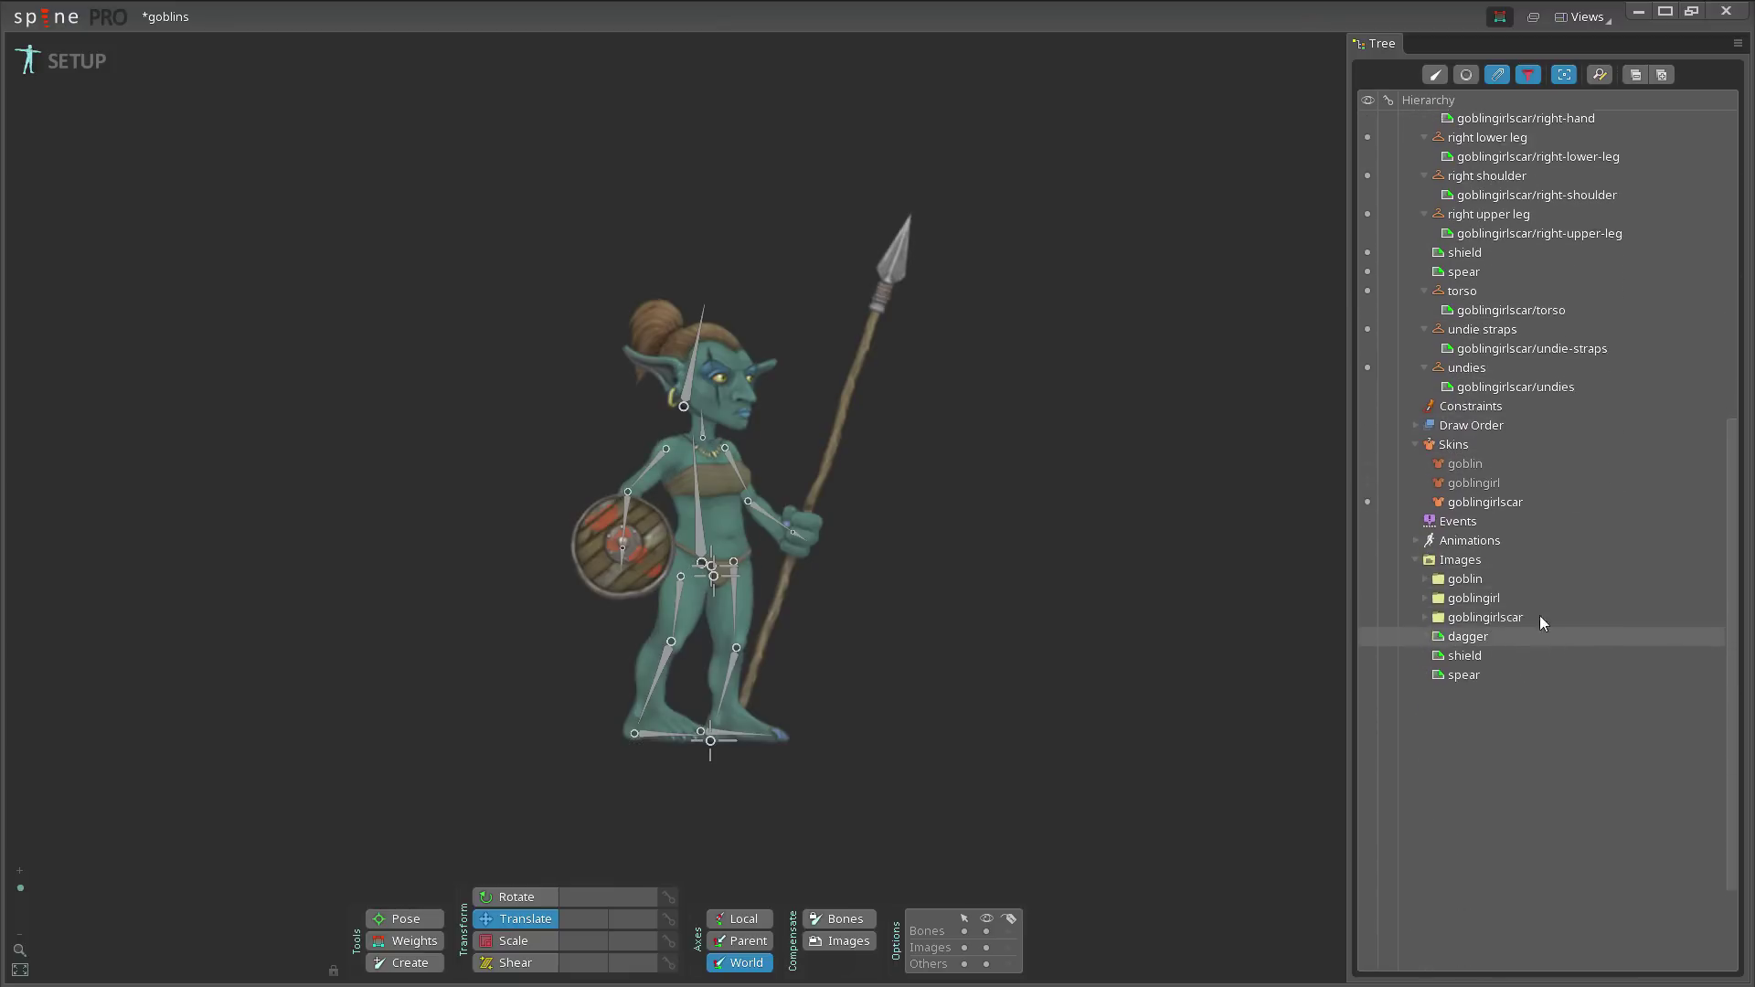
scroll(1536, 614, down, 1)
click(1366, 459)
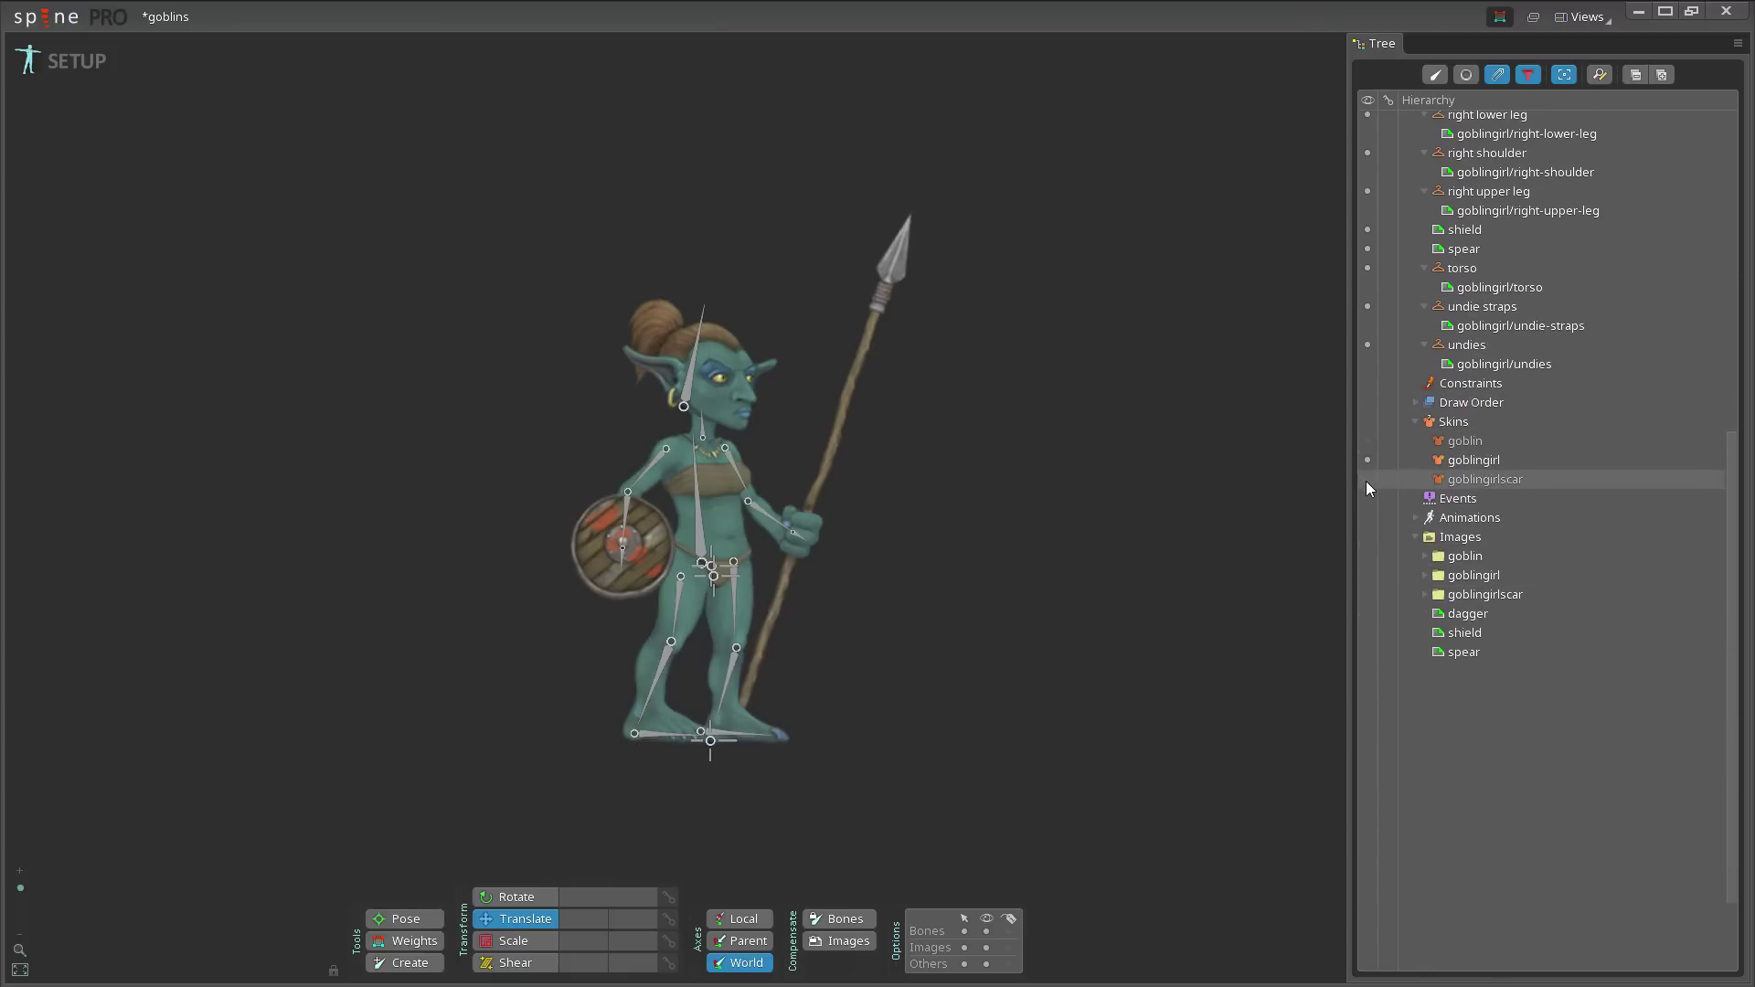
click(1366, 480)
click(1371, 461)
click(1369, 477)
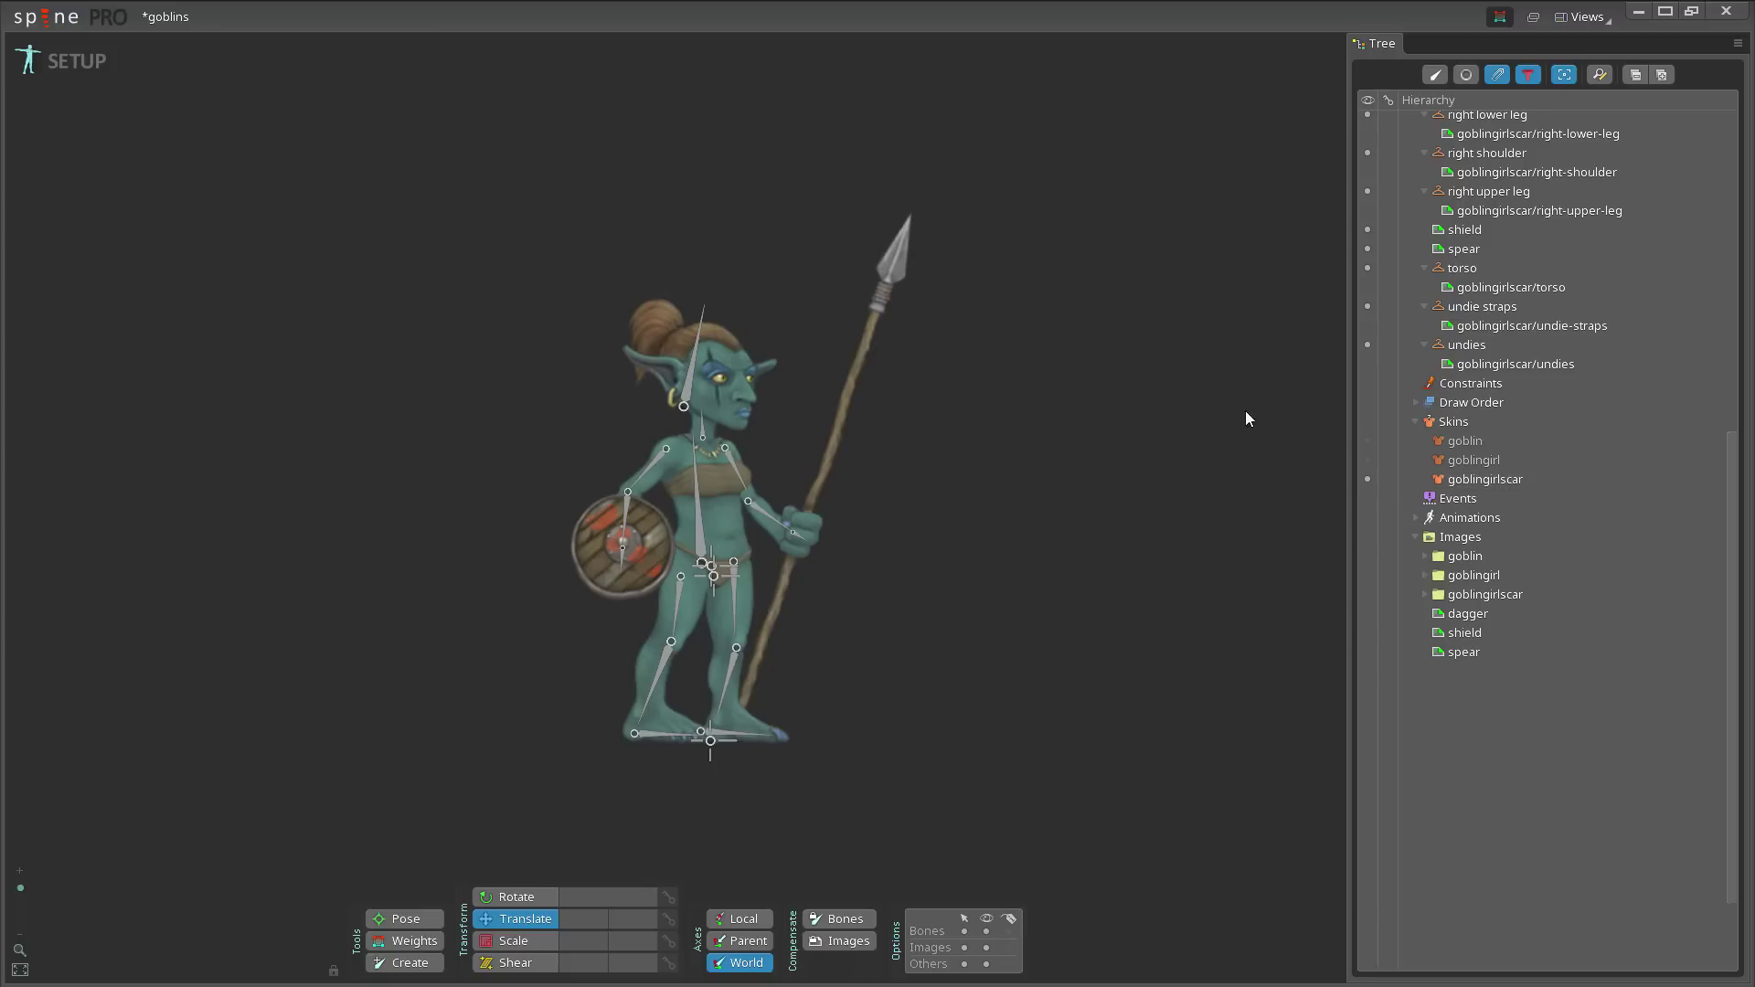